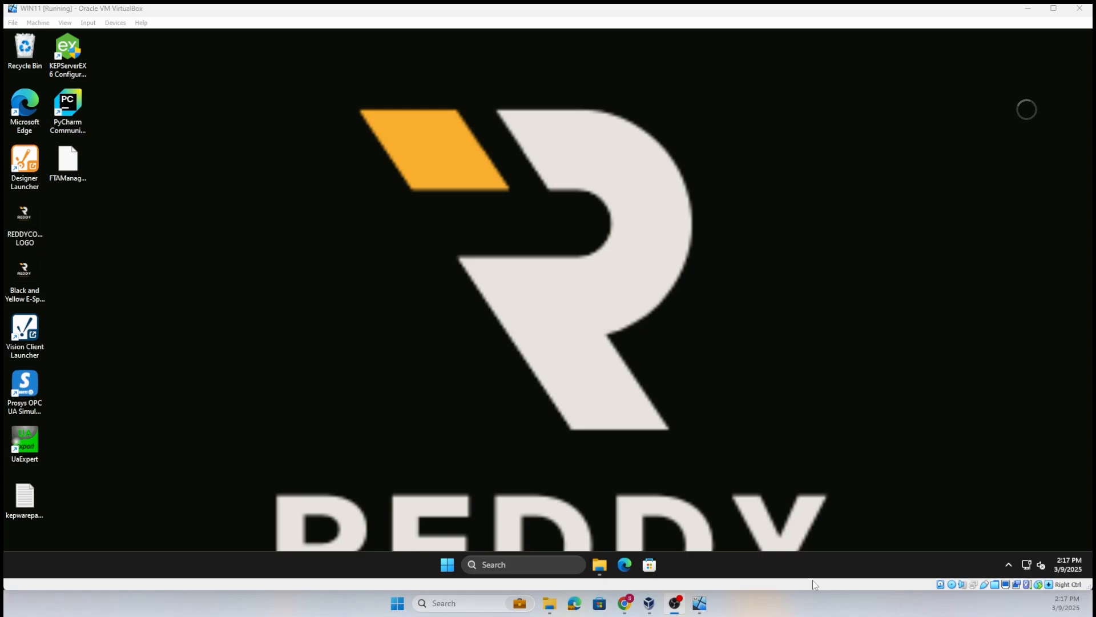
- Open the Ignition Gateway home page at localhost:8088/web/home in Edge and log in as admin with the account password
click(625, 564)
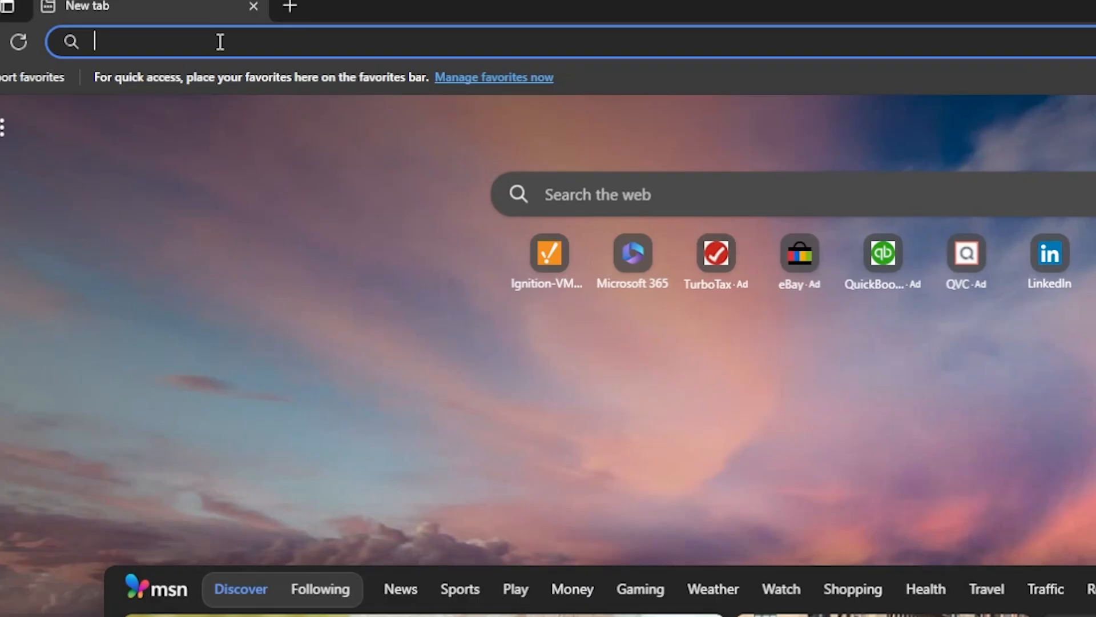
text(loc)
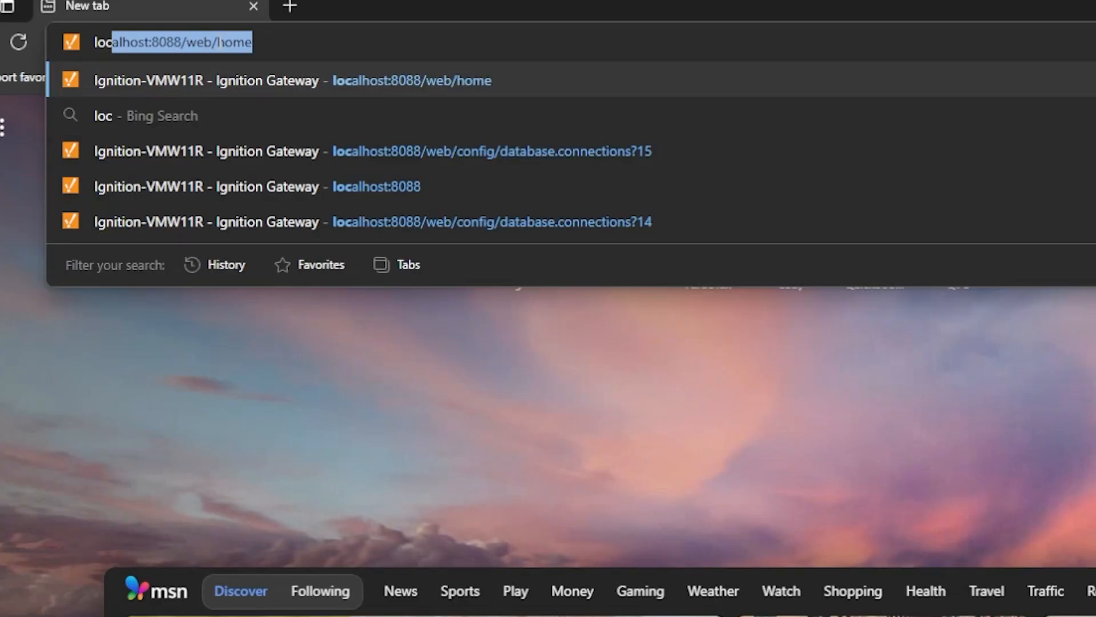
text(a)
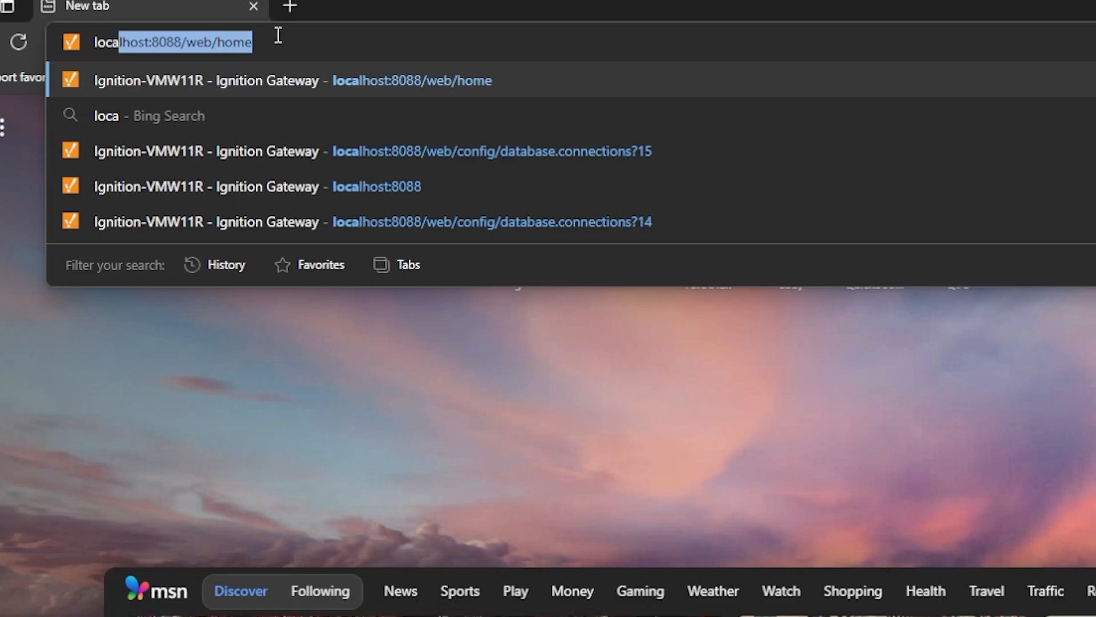
key(Return)
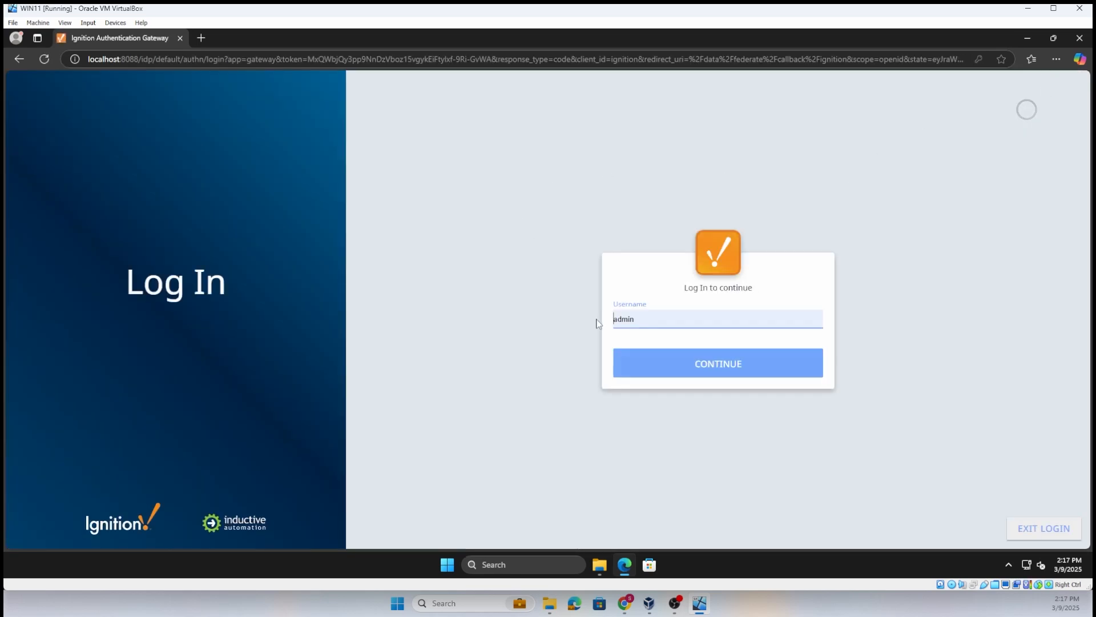
click(719, 372)
text(admin)
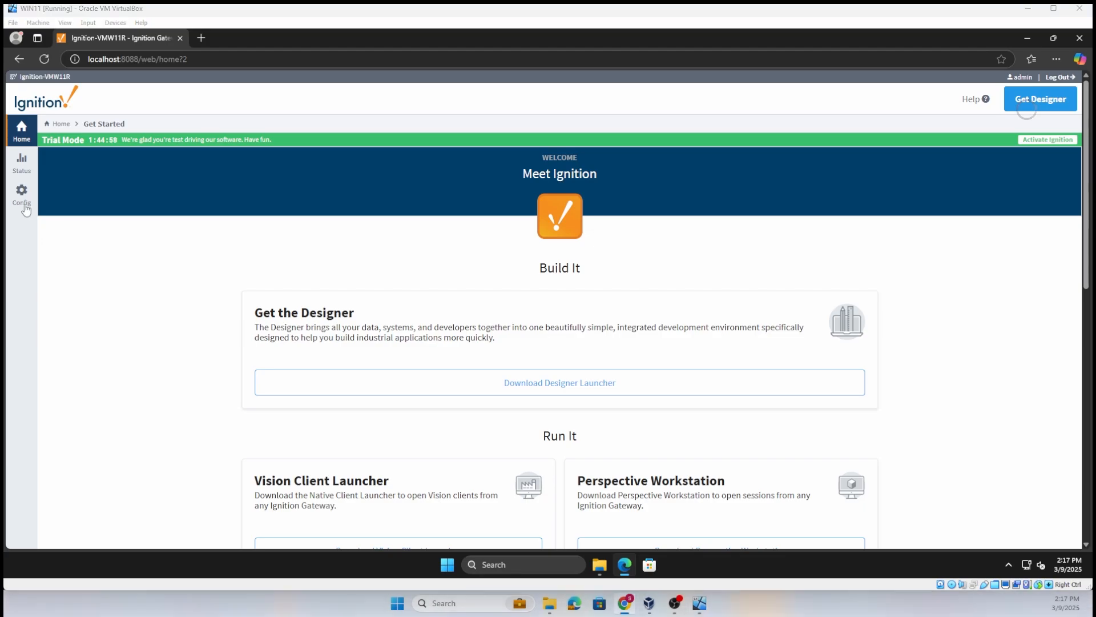
- Open the database connections page in the gateway configuration
click(23, 164)
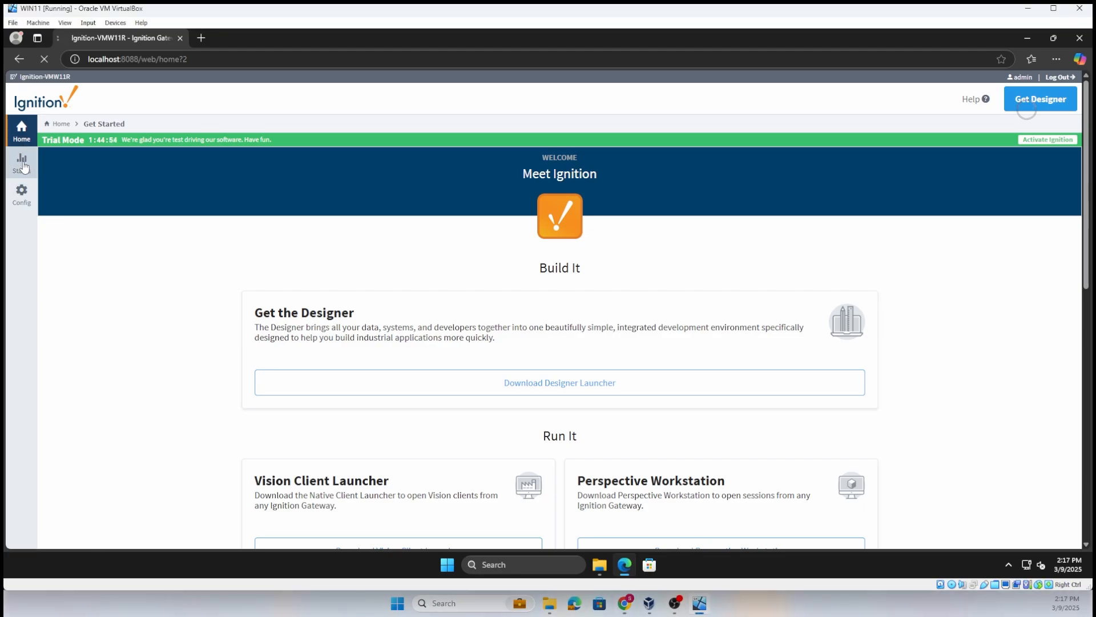
click(21, 199)
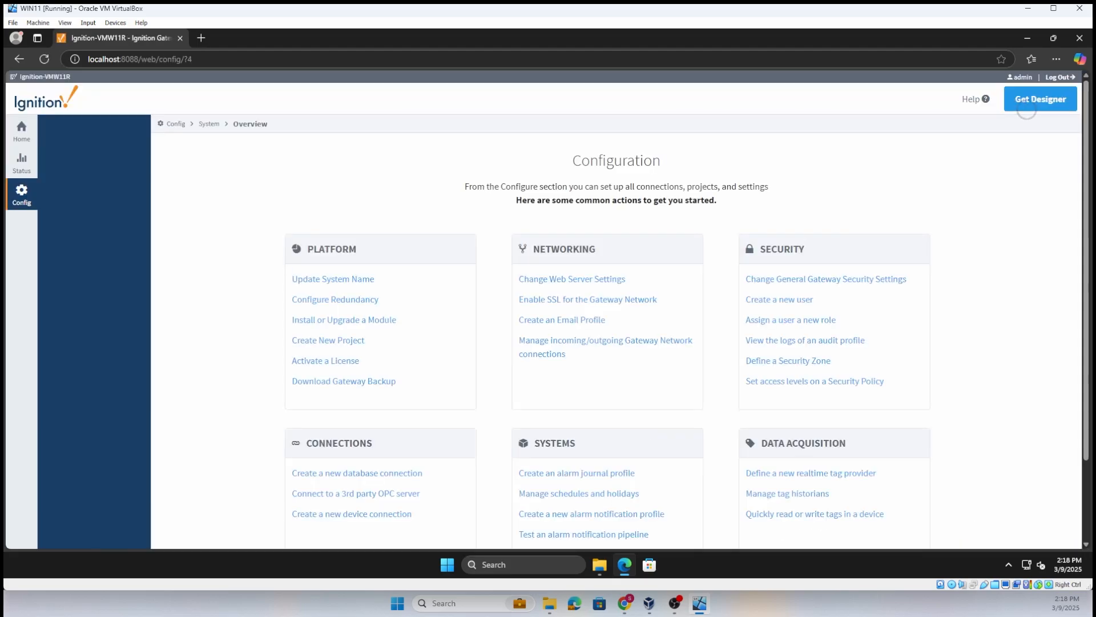
scroll(384, 310, down, 2)
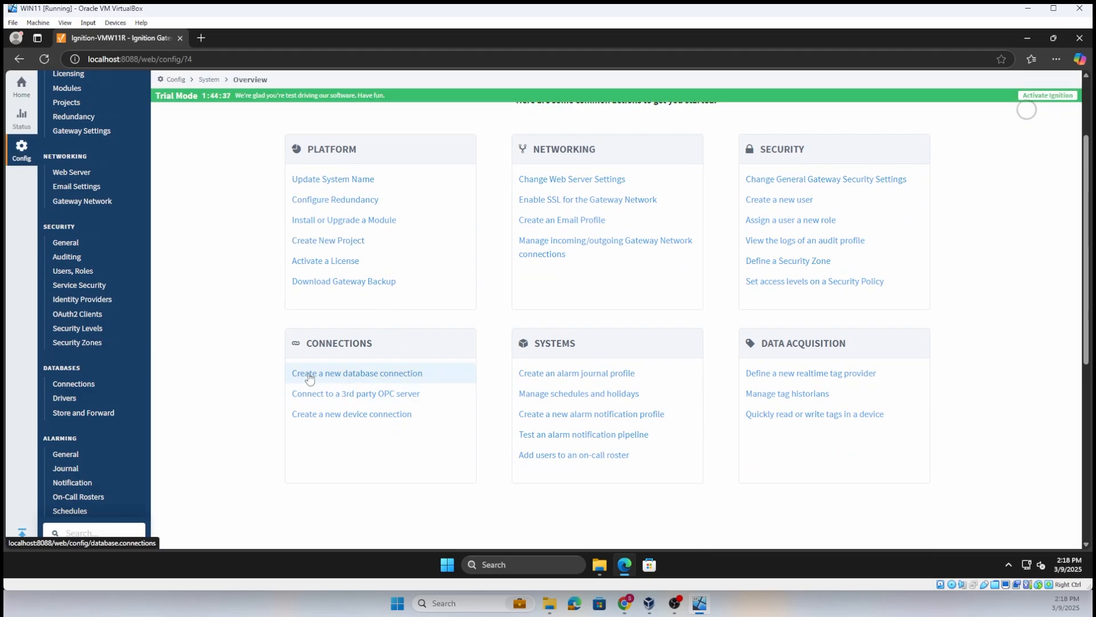
click(72, 385)
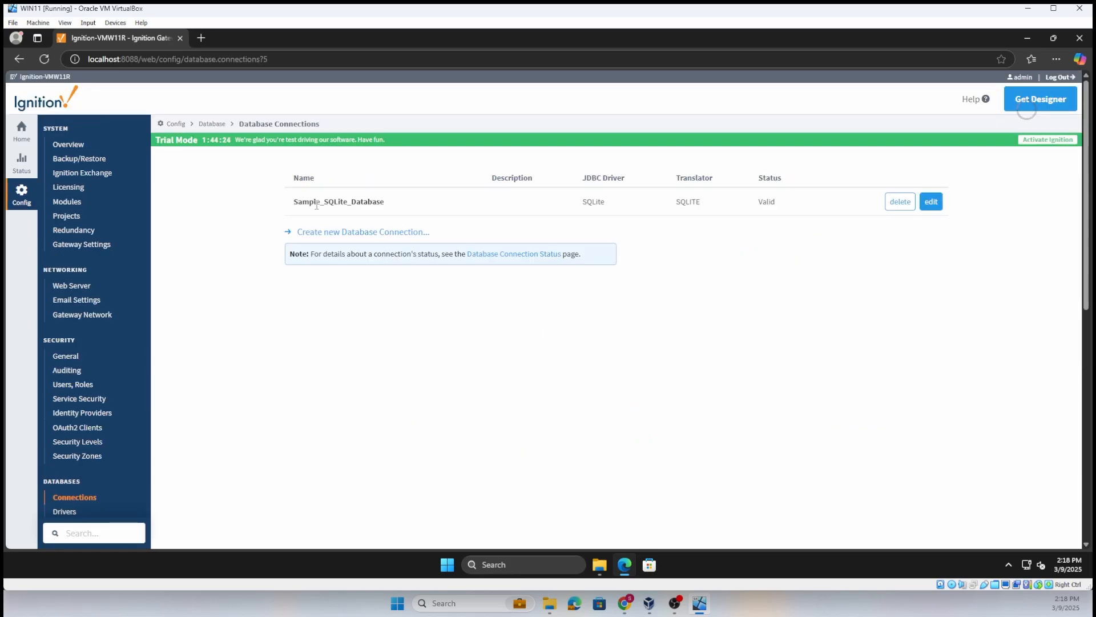
- Try to create a new database connection using the MySQL JDBC driver
click(368, 234)
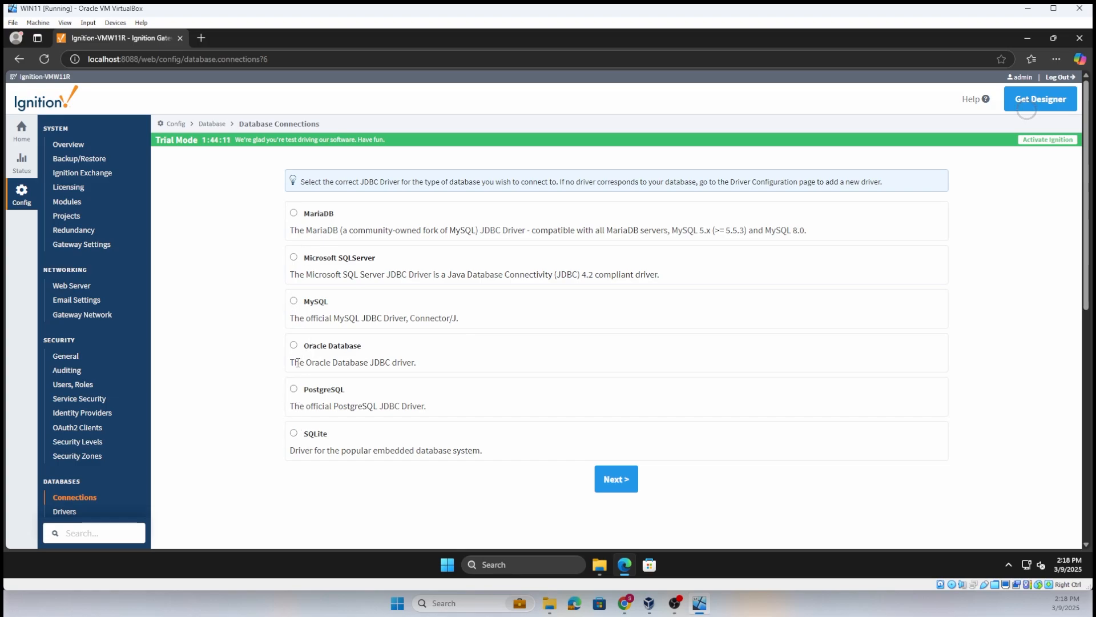
click(294, 301)
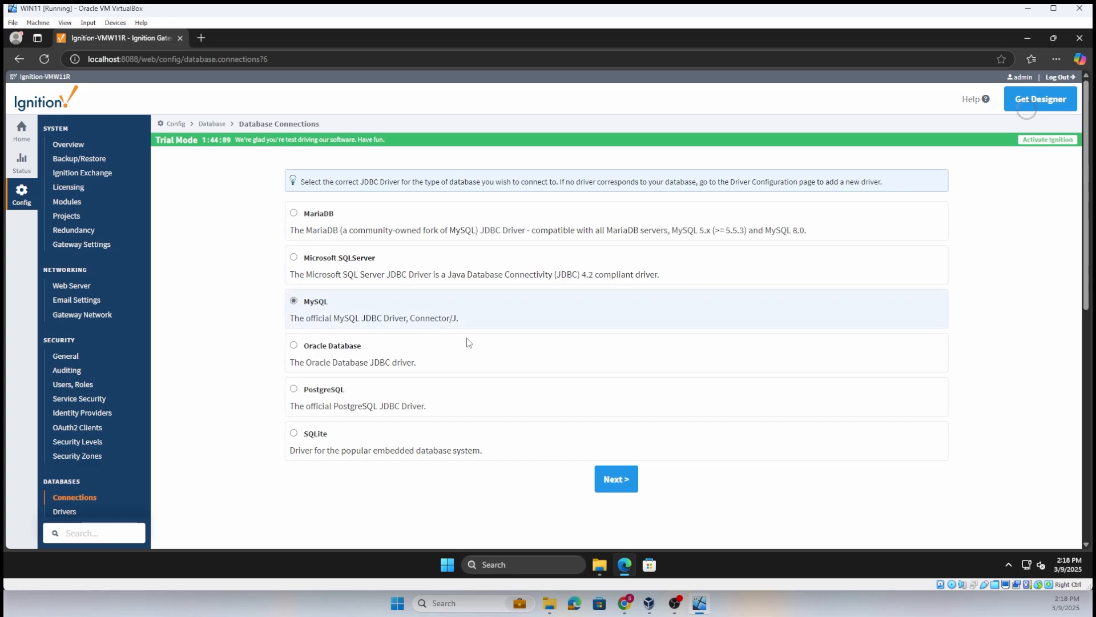
click(615, 478)
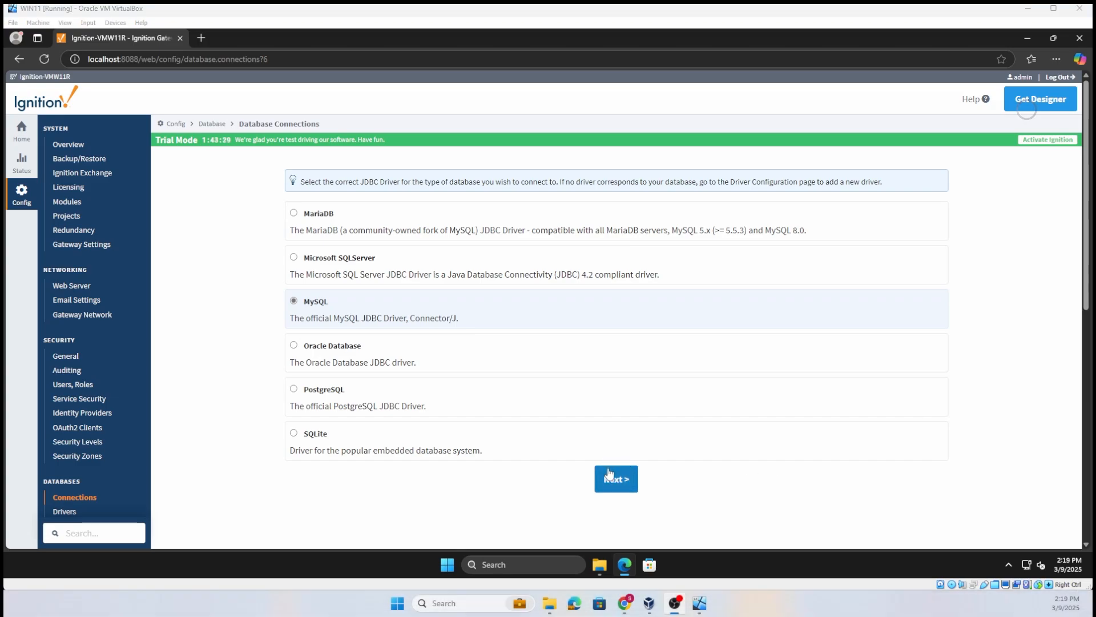
click(613, 482)
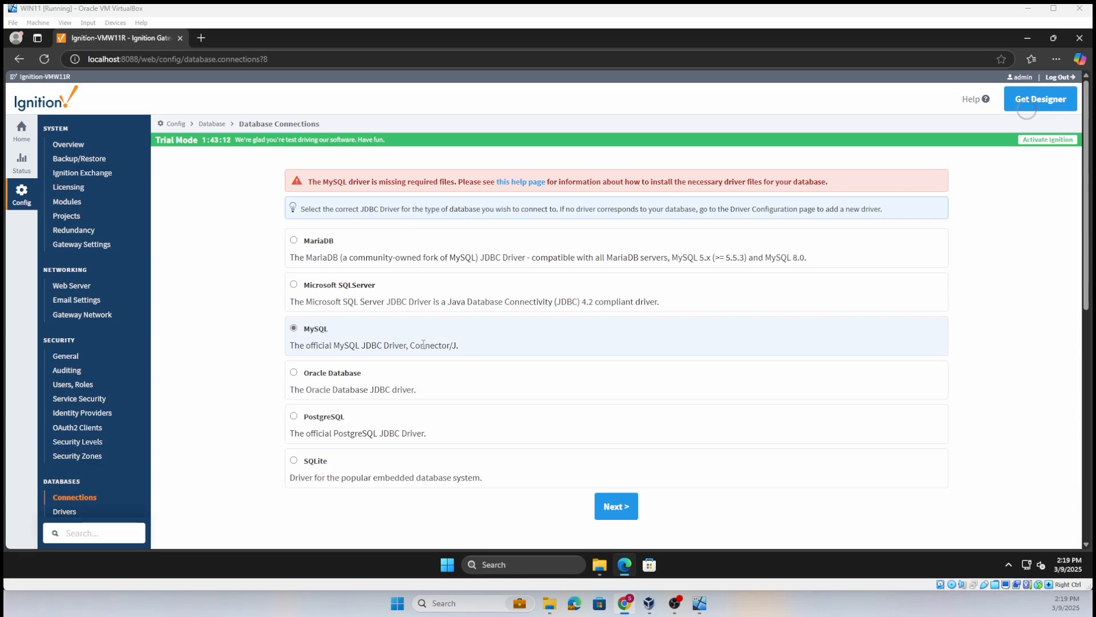
- Open the help page on missing driver files and follow its MySQL Connector/J download link under Common Third Party Drivers
click(517, 183)
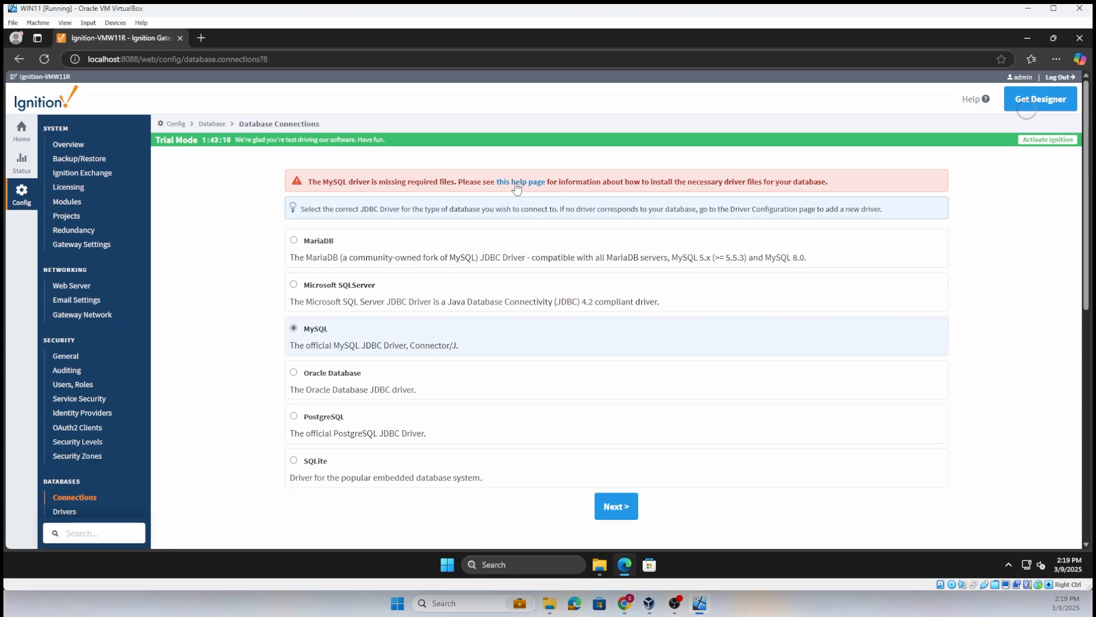
scroll(406, 317, down, 4)
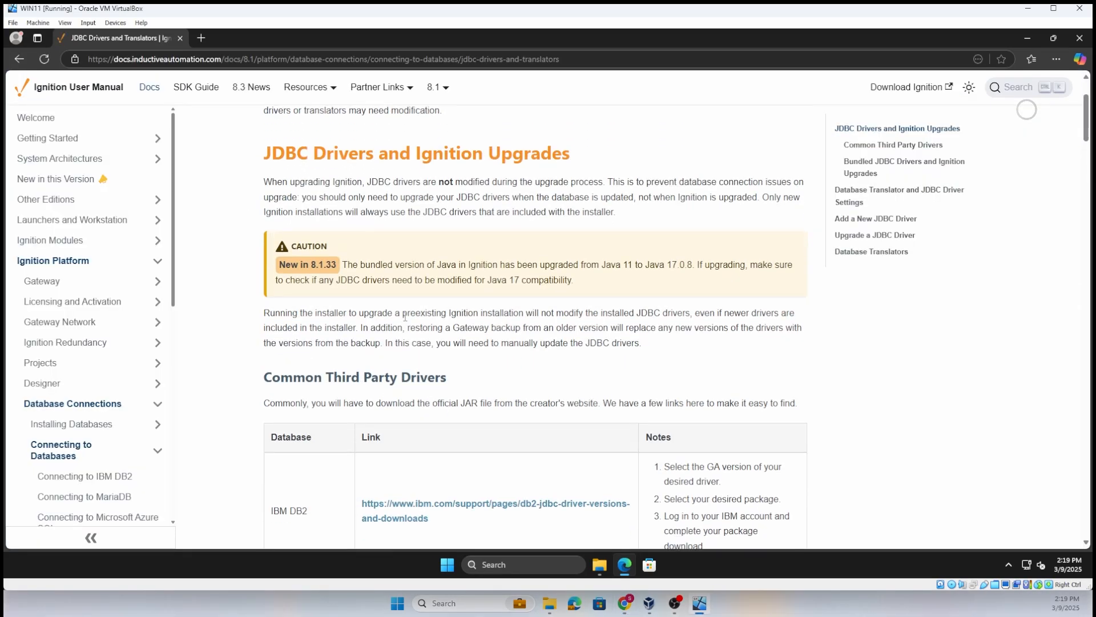
scroll(388, 342, up, 3)
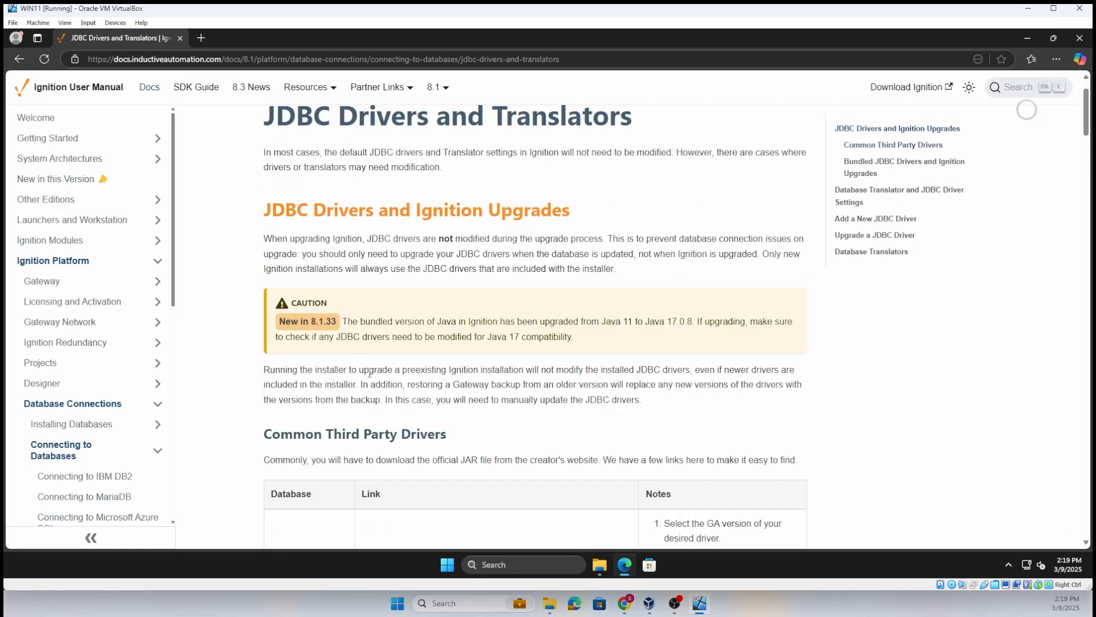
scroll(580, 387, down, 6)
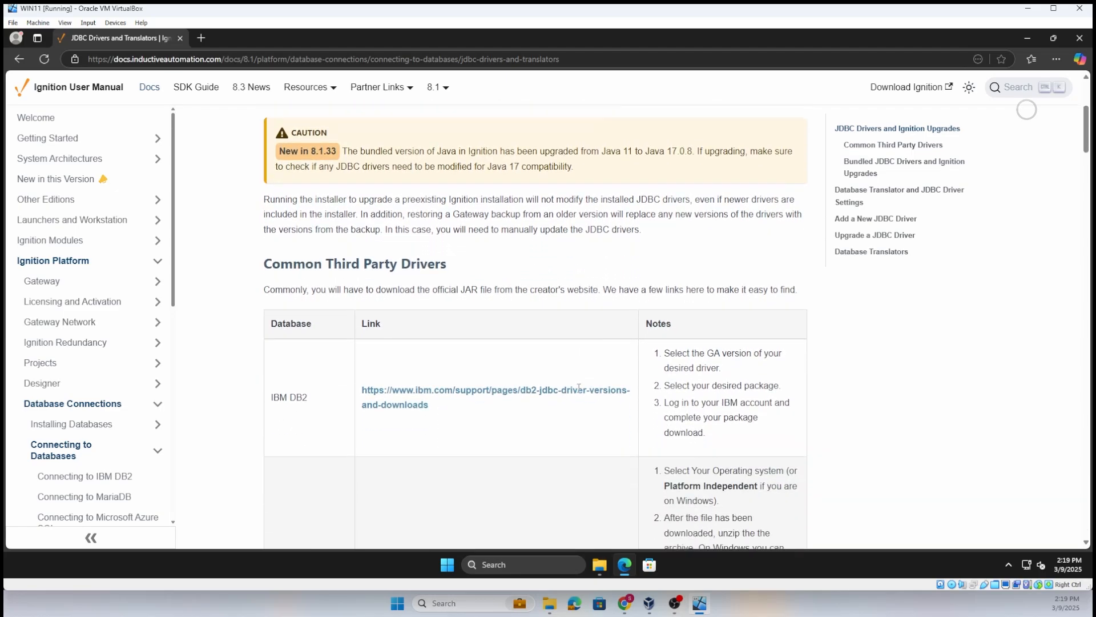
scroll(325, 335, down, 3)
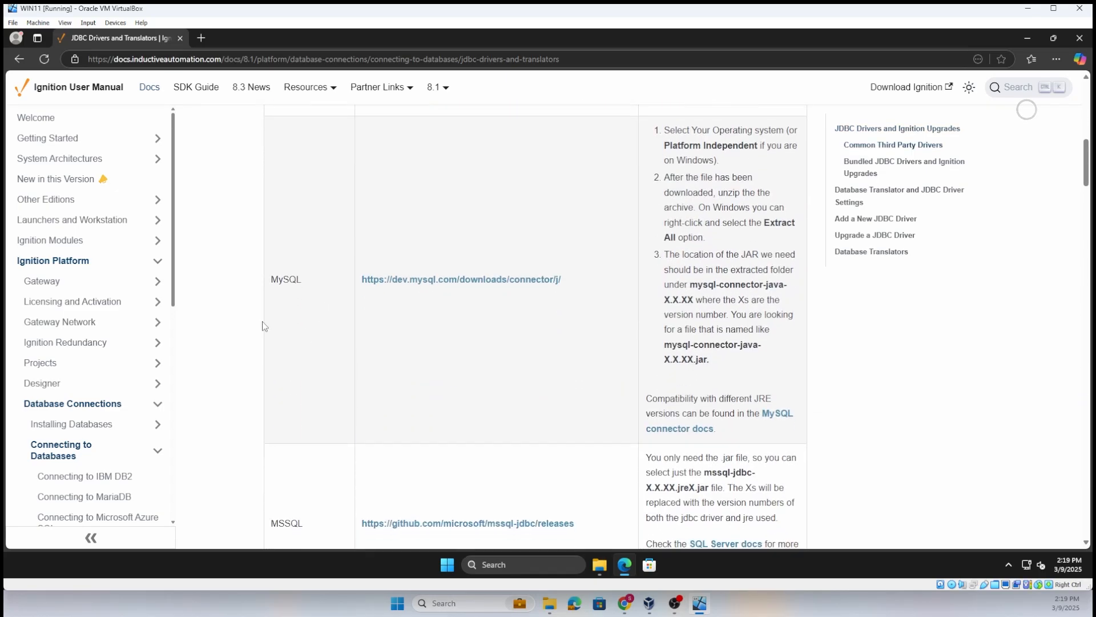
click(455, 285)
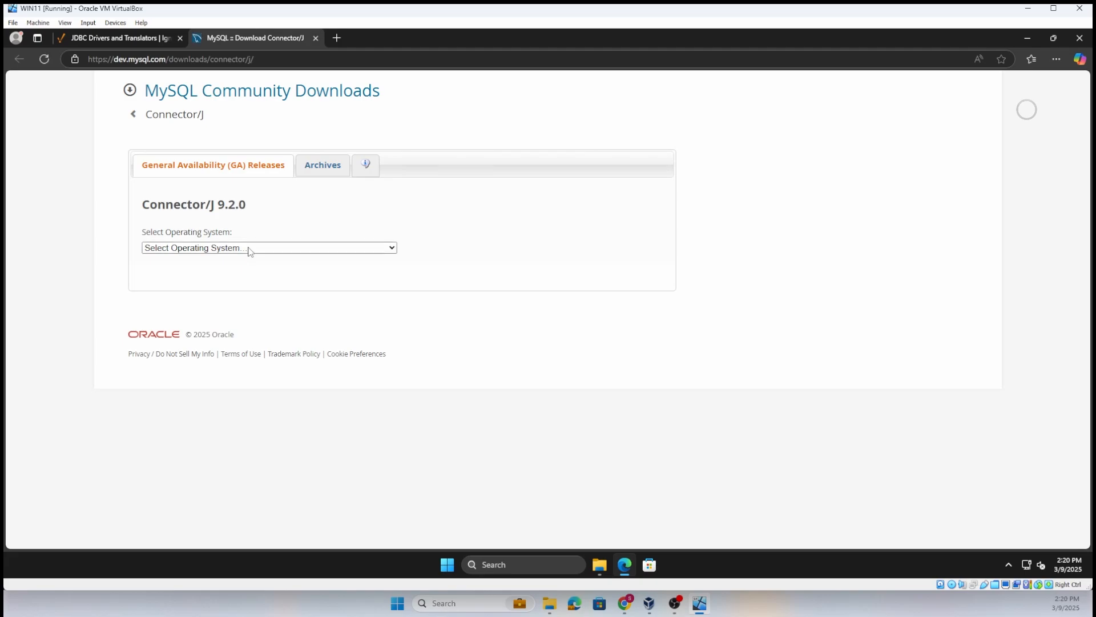
- Download the Platform Independent ZIP archive of Connector/J 9.2.0 without logging in to an Oracle account
click(250, 249)
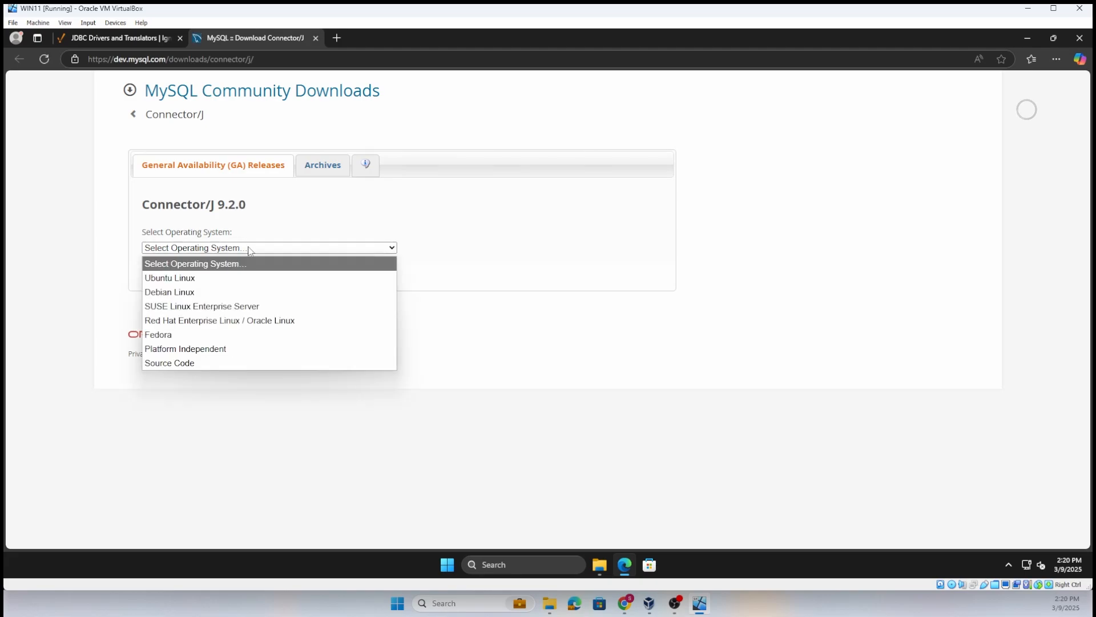
click(210, 350)
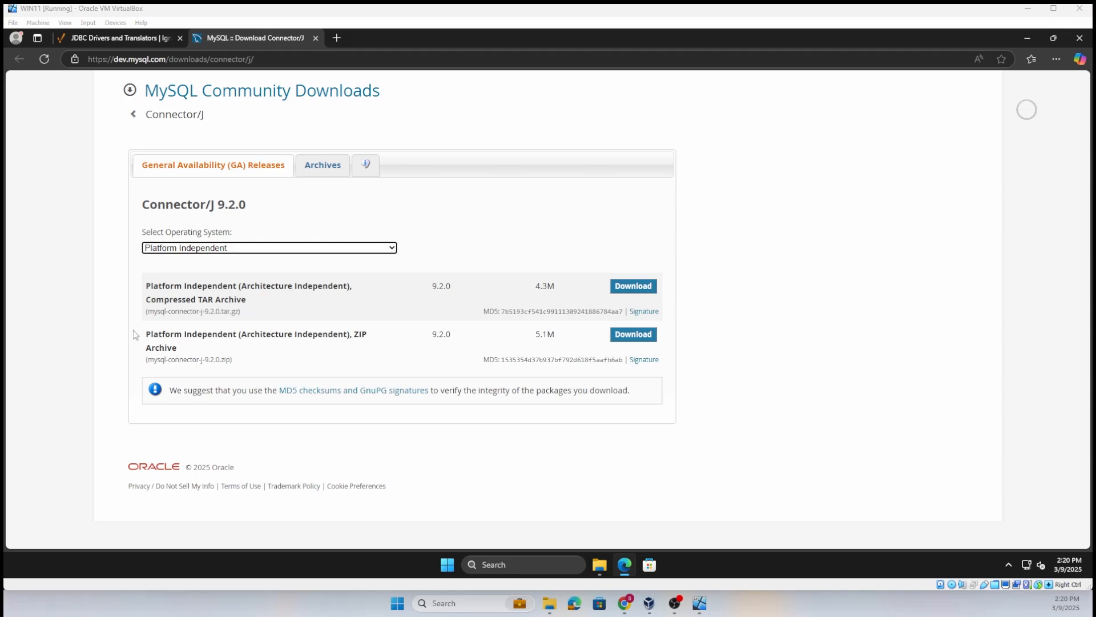
mouse_move(132, 323)
mouse_down()
mouse_move(137, 364)
mouse_move(662, 371)
mouse_up()
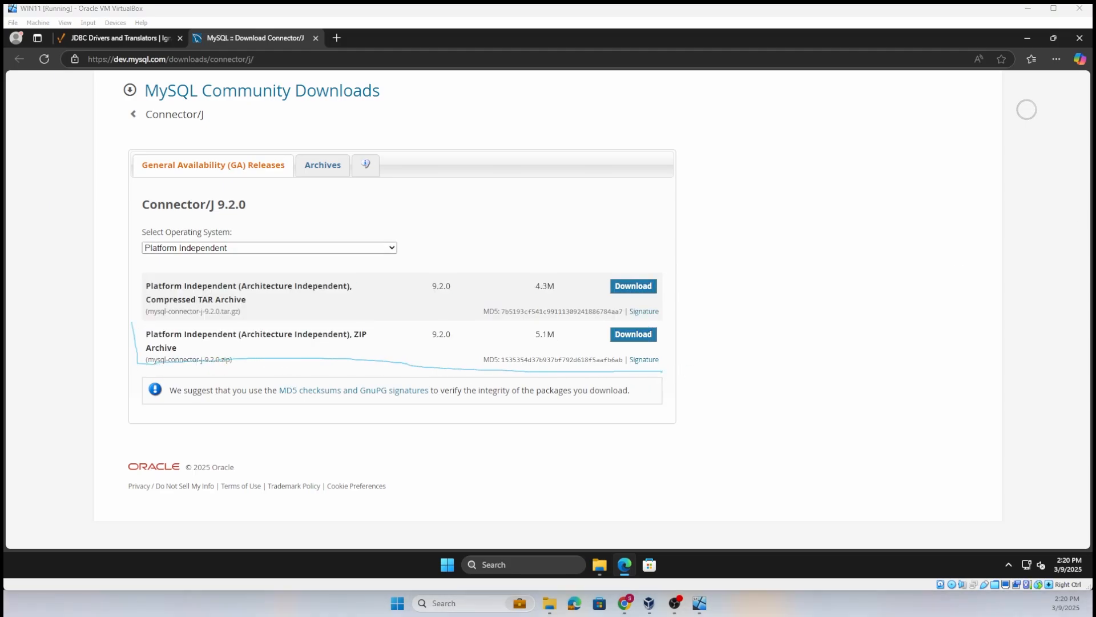
click(633, 334)
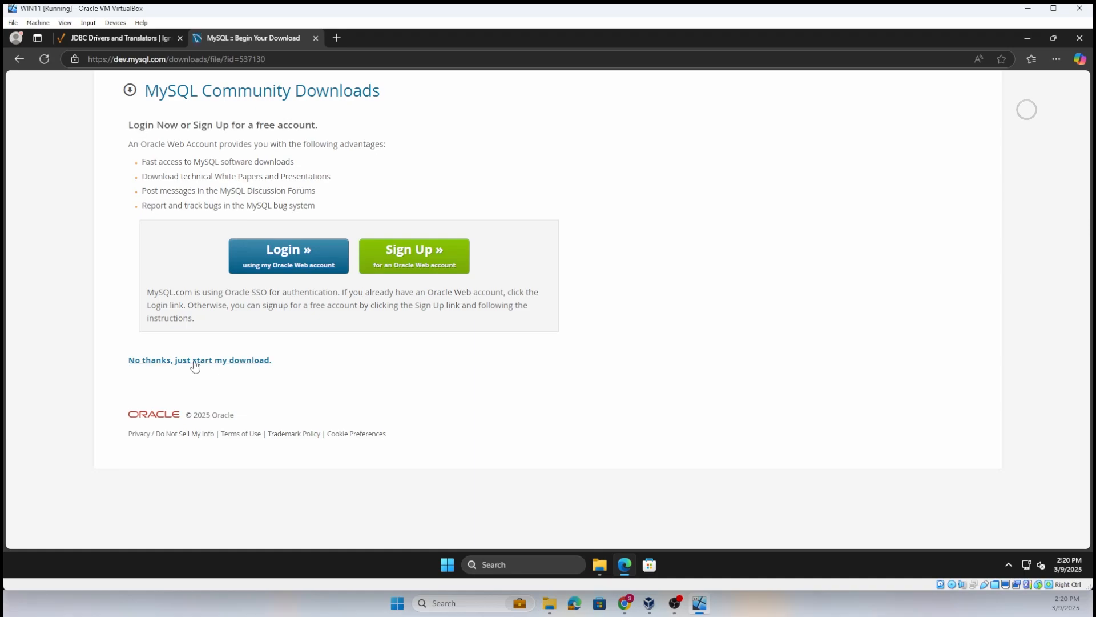
click(194, 361)
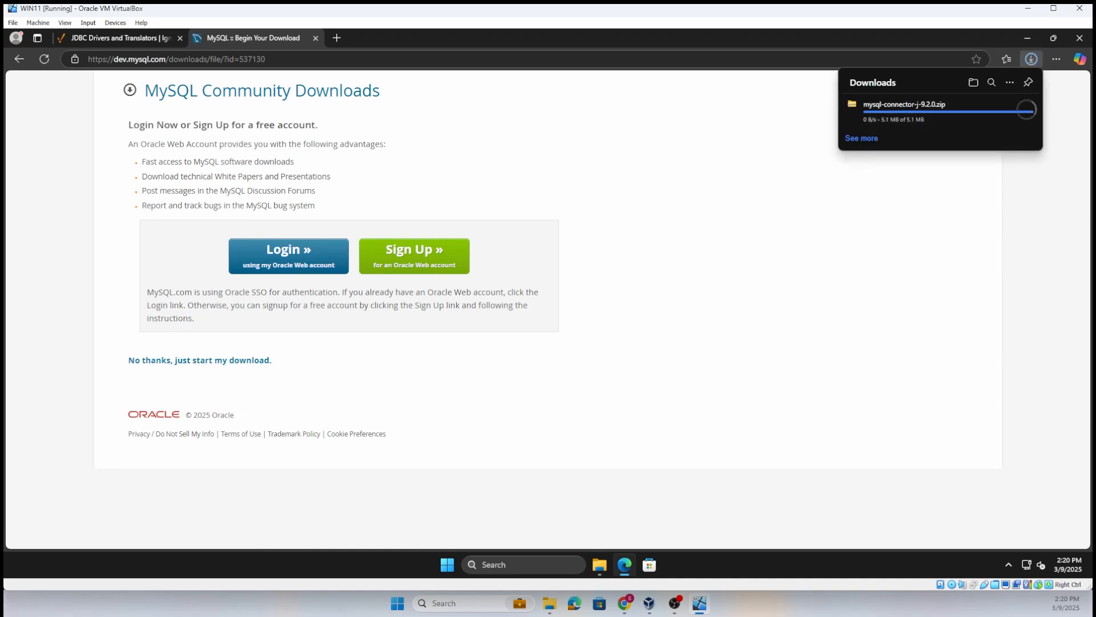
click(875, 138)
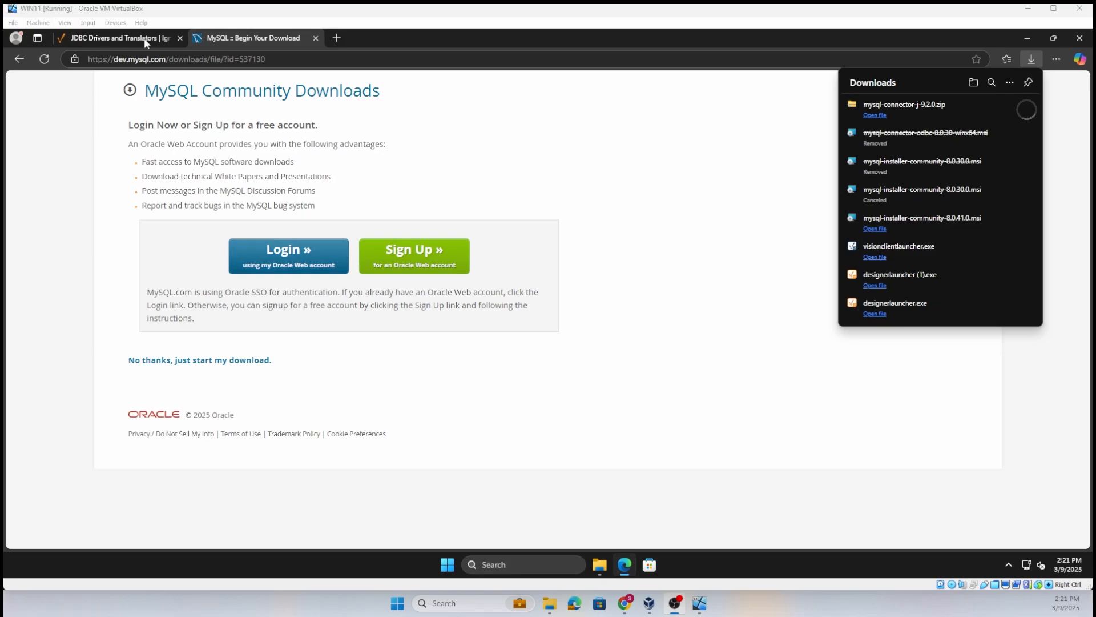
- Open the Ignition Gateway's configuration section at localhost:8088 in a new browser tab
click(332, 36)
text(local)
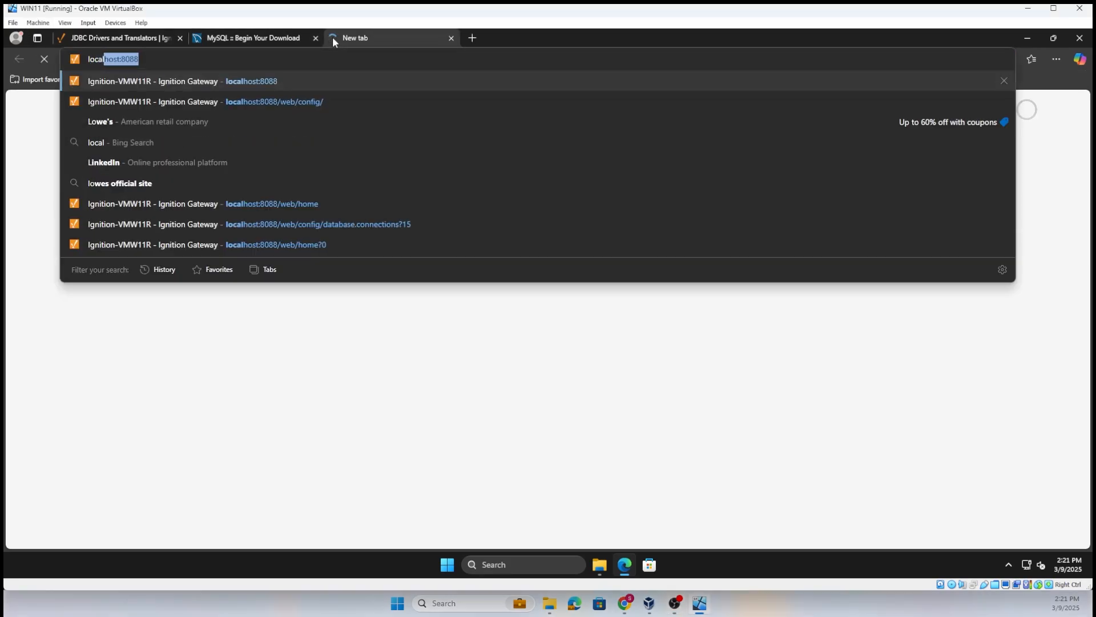
key(Return)
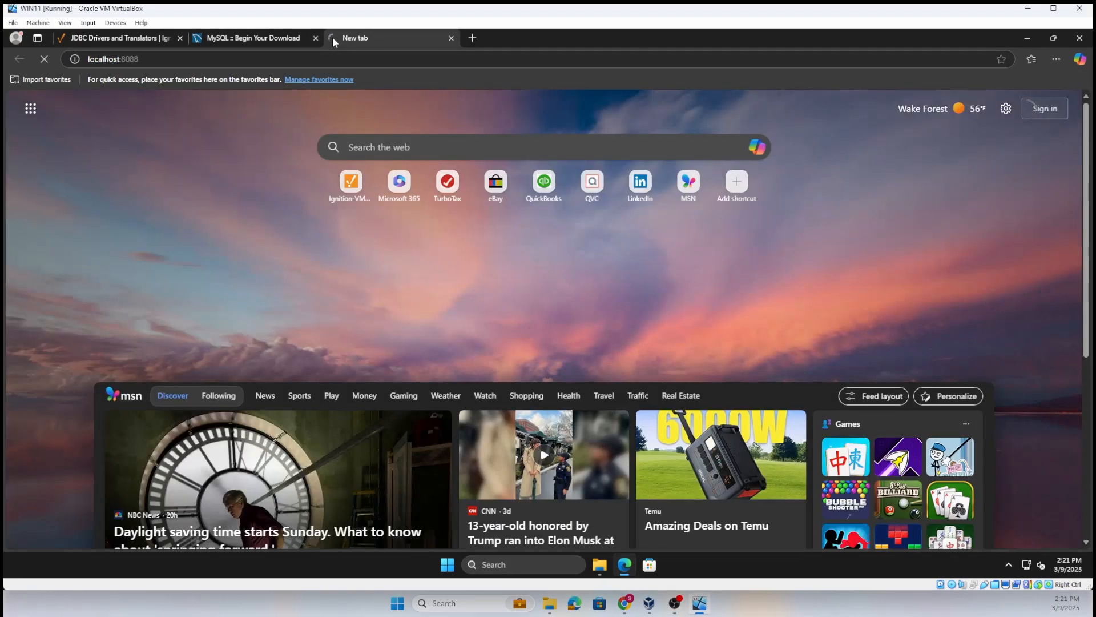
click(435, 59)
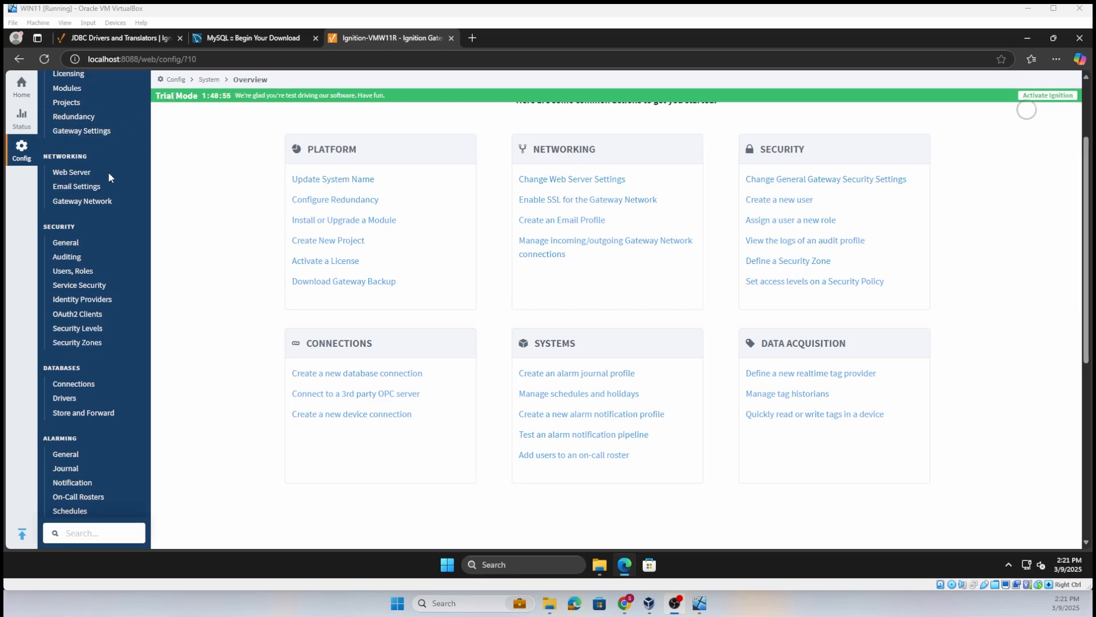
- Open the MySQL JDBC driver for editing in the gateway's database driver settings
click(81, 389)
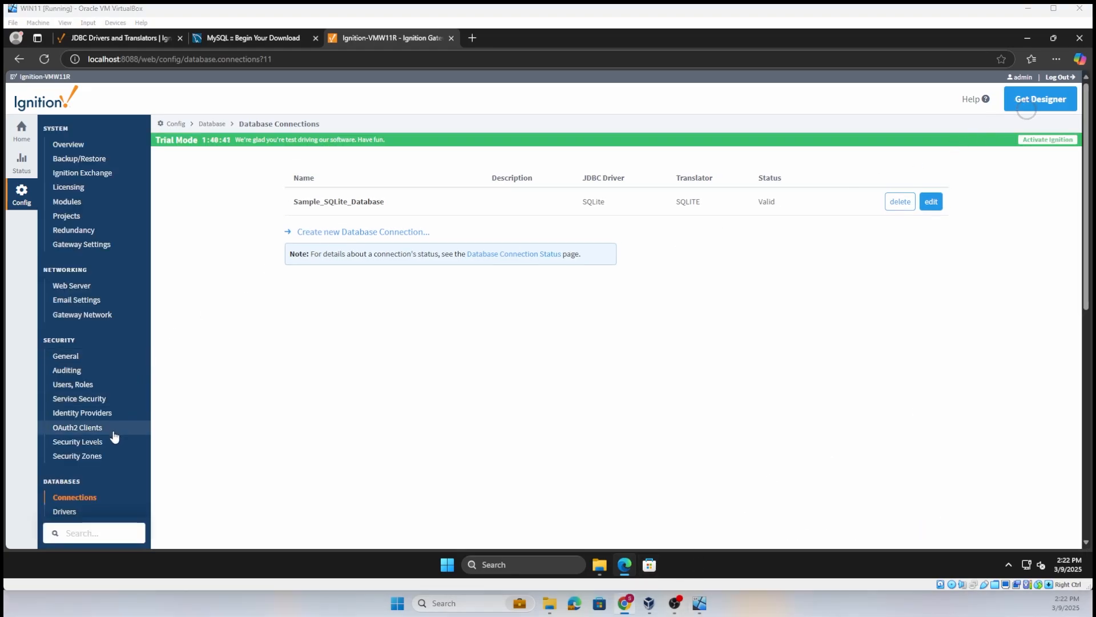
scroll(102, 446, down, 2)
click(66, 400)
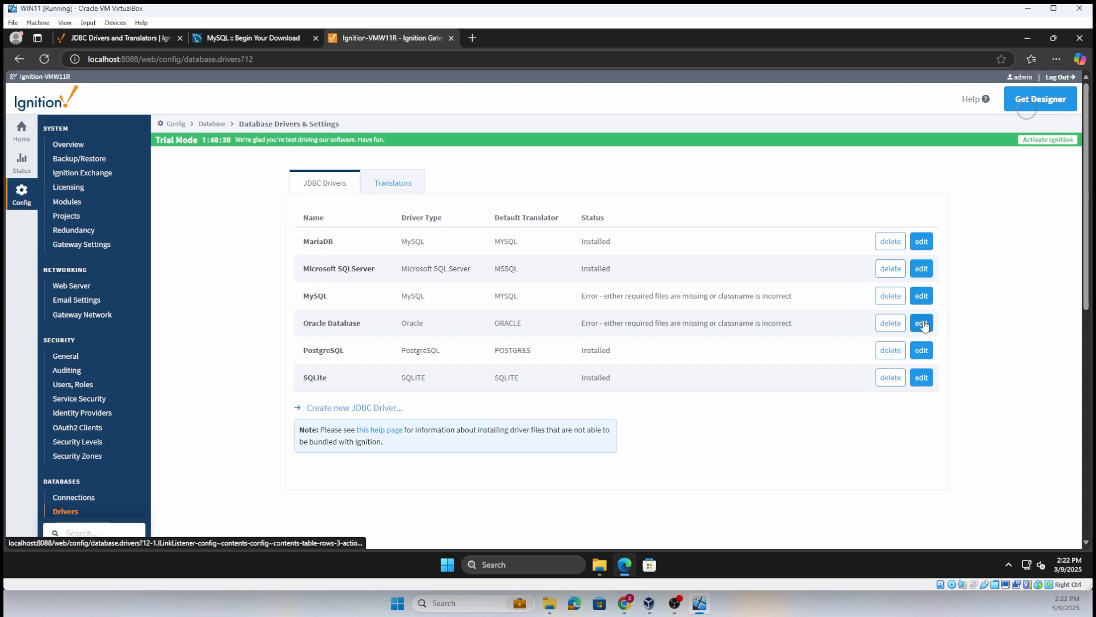
click(922, 323)
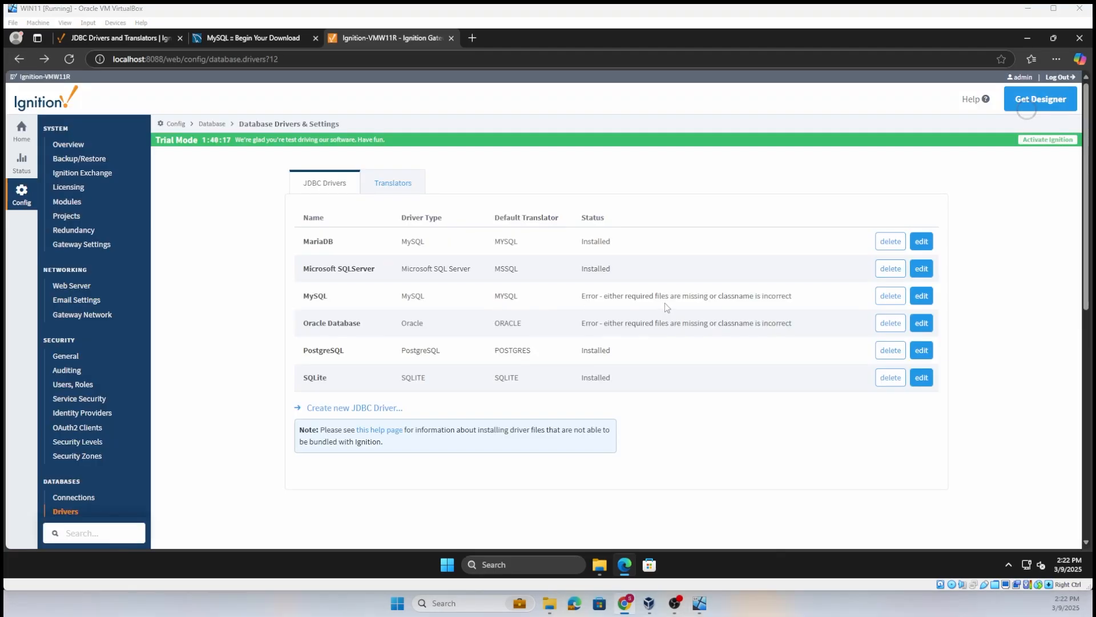
click(921, 296)
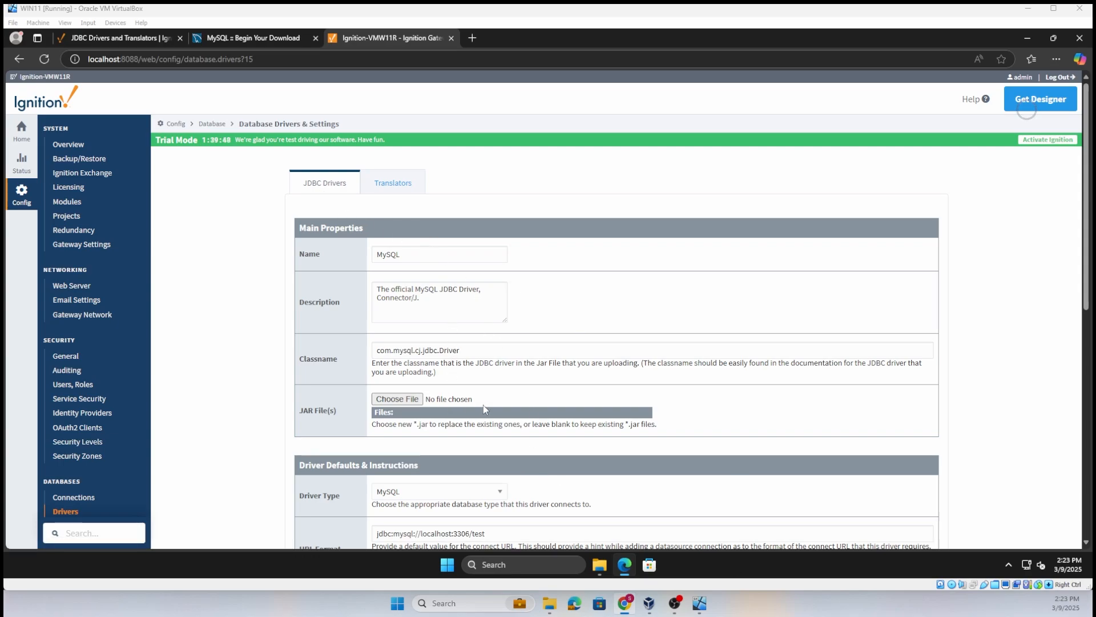
- Extract the downloaded mysql-connector-j-9.2.0 archive within the Downloads folder while choosing the driver's JAR file
click(395, 400)
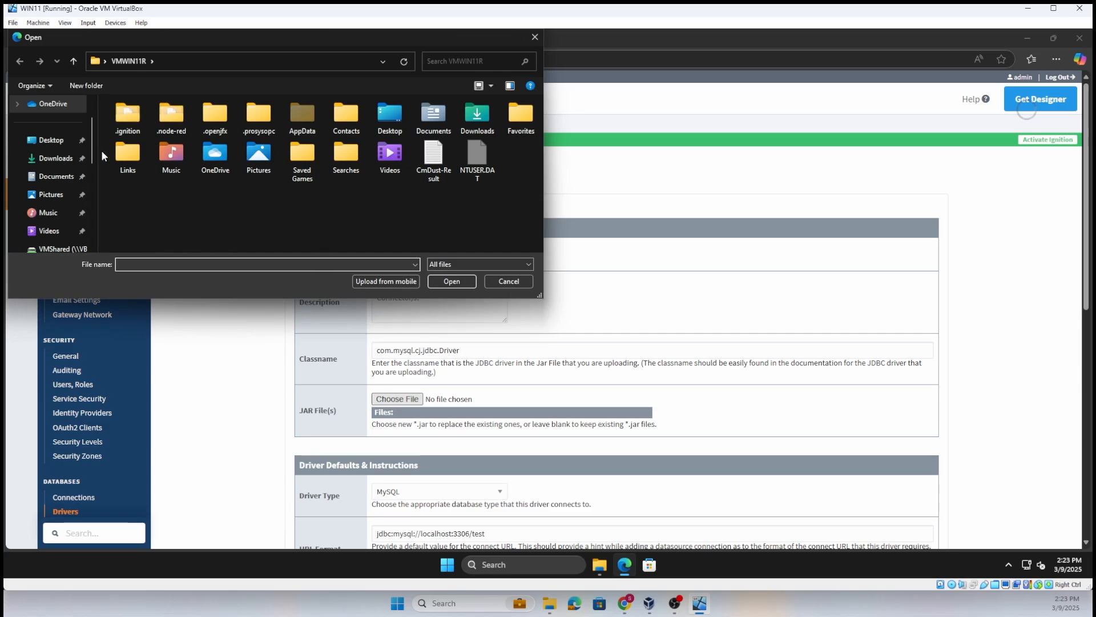
click(63, 159)
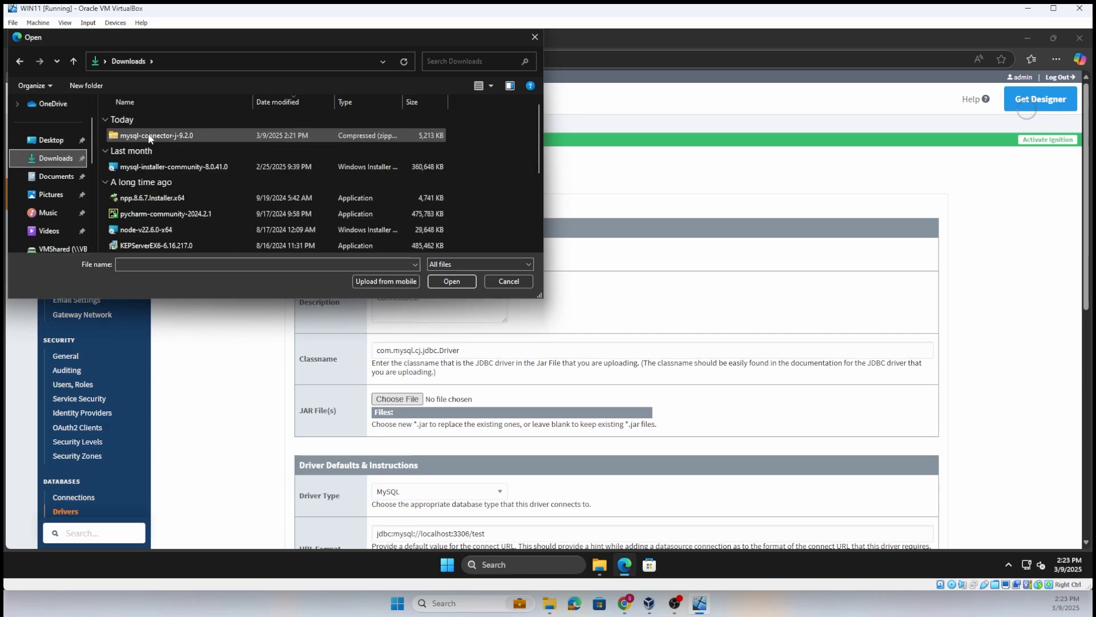
click(149, 135)
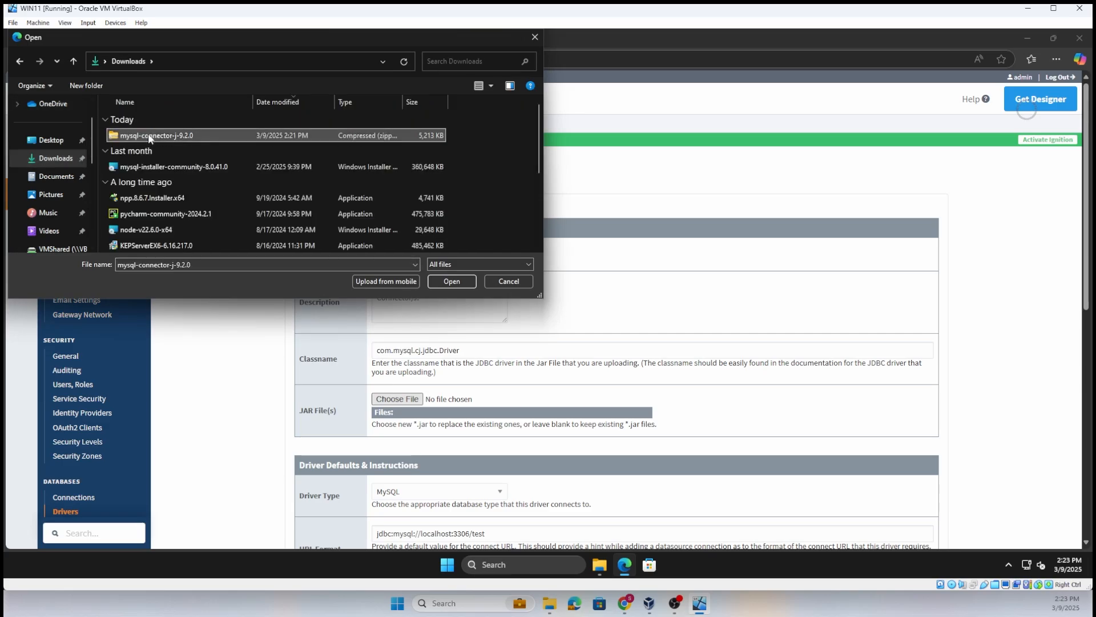
right_click(148, 137)
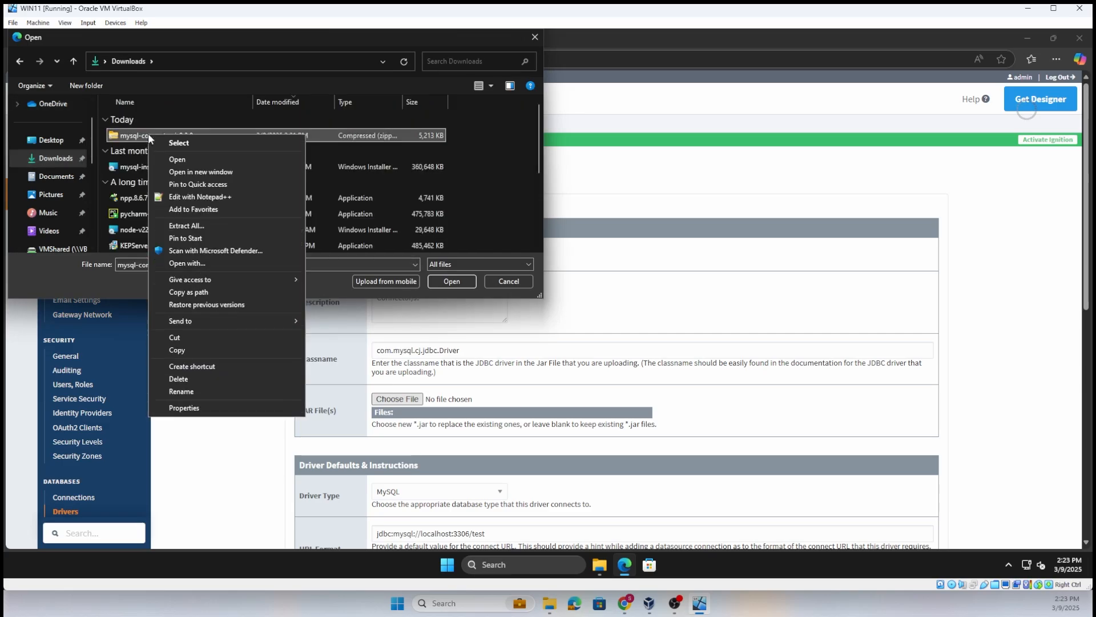
click(197, 224)
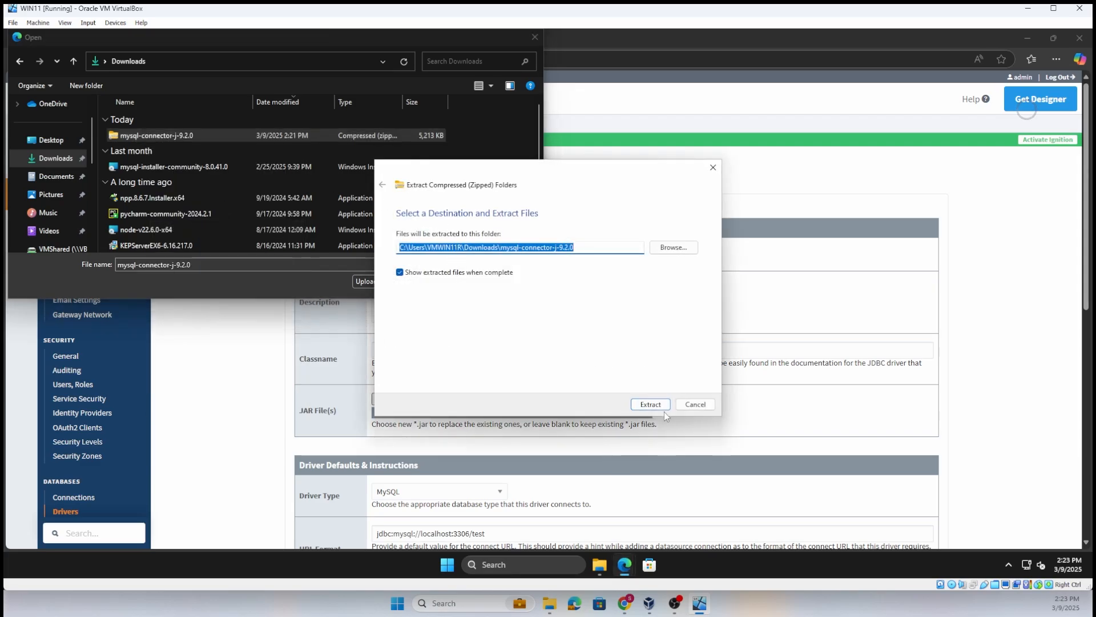
click(662, 404)
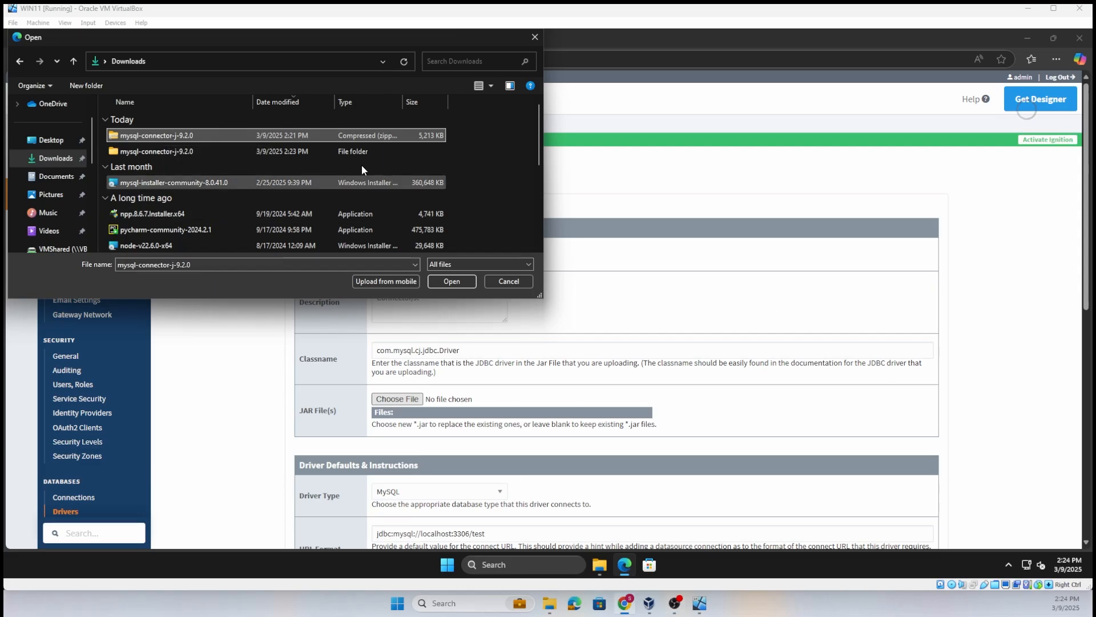
- Select mysql-connector-j-9.2.0.jar from the extracted folder as the MySQL driver's JAR file and save the driver changes
double_click(196, 150)
double_click(191, 136)
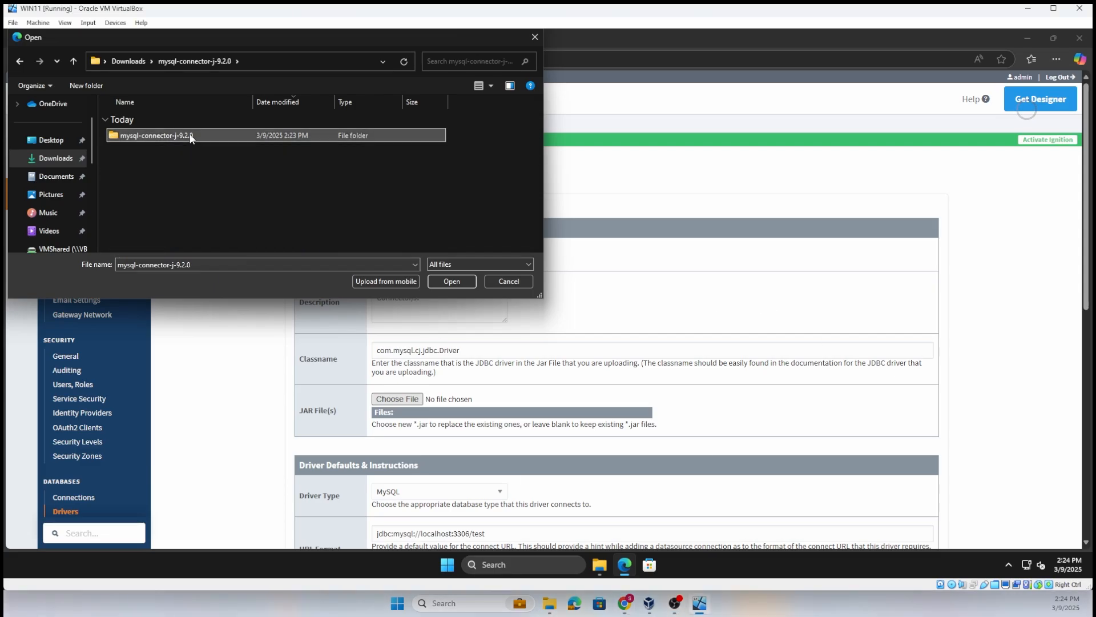
click(191, 136)
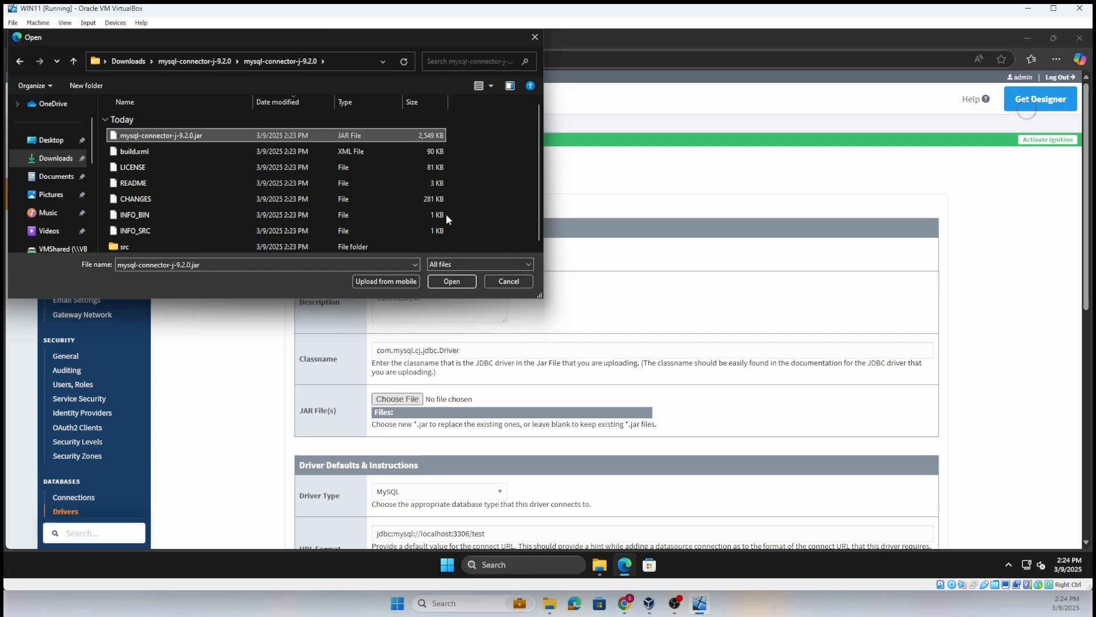
click(455, 282)
scroll(679, 319, down, 8)
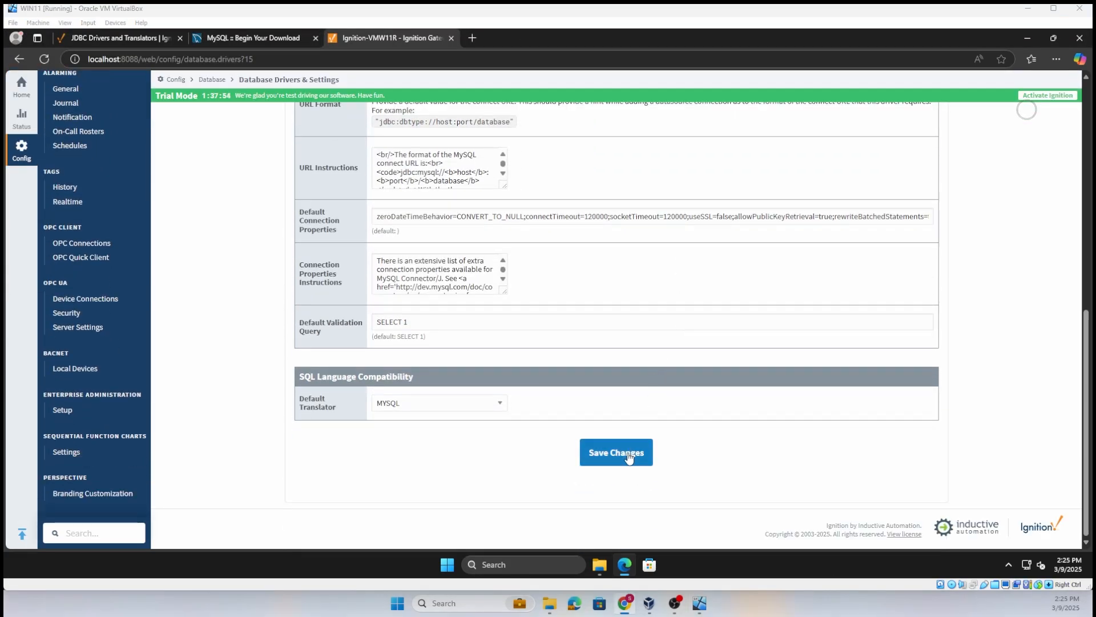
click(631, 454)
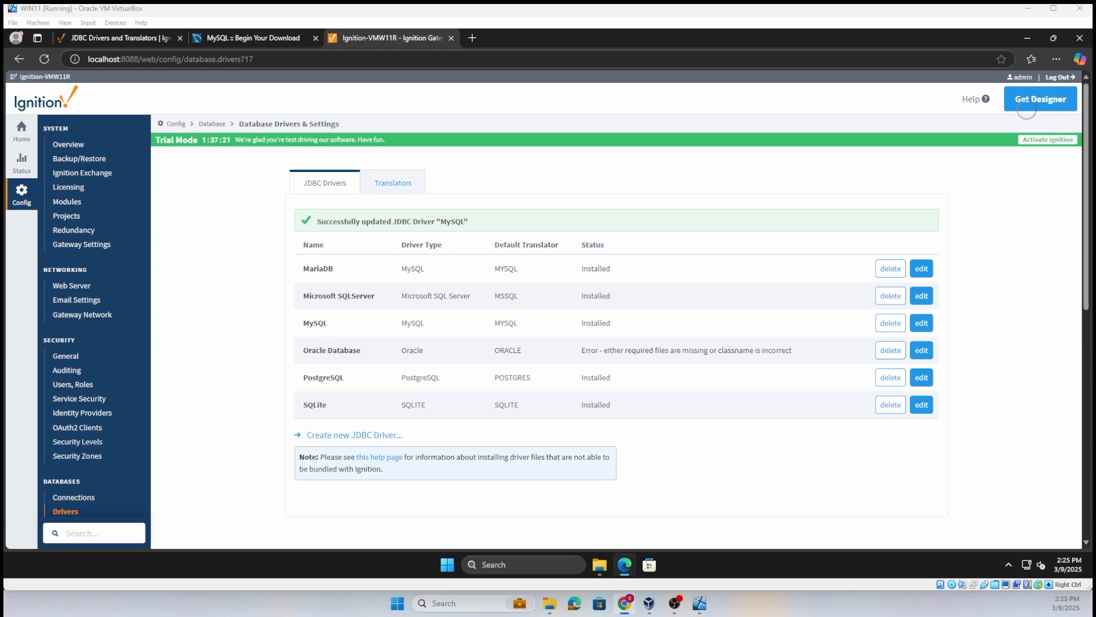
- Start a new database connection in the gateway that uses the MySQL JDBC driver
click(74, 497)
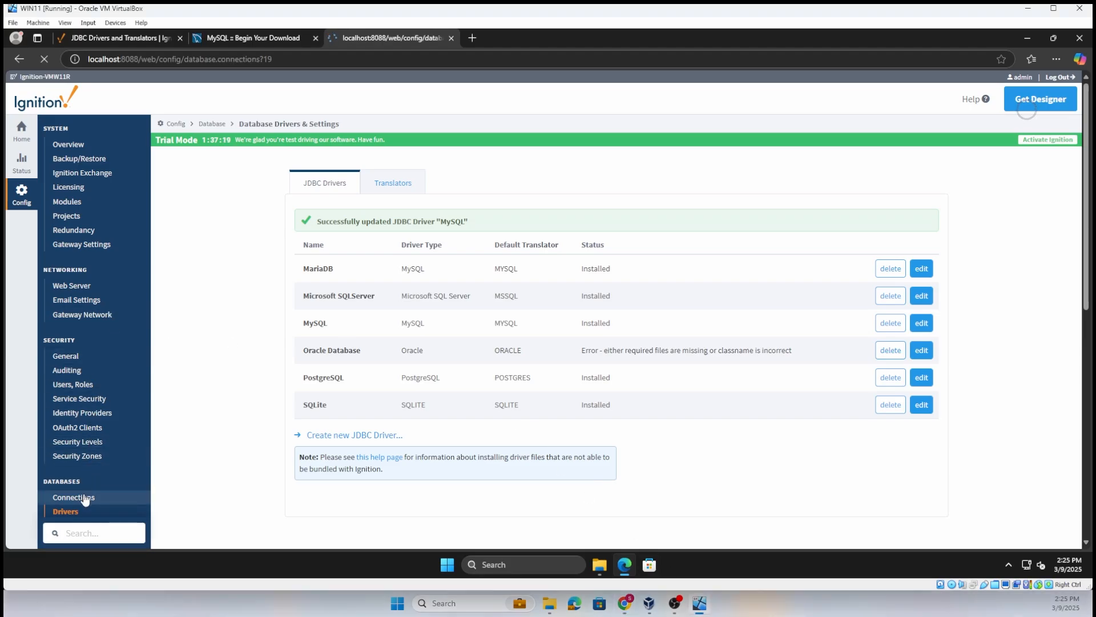
click(366, 234)
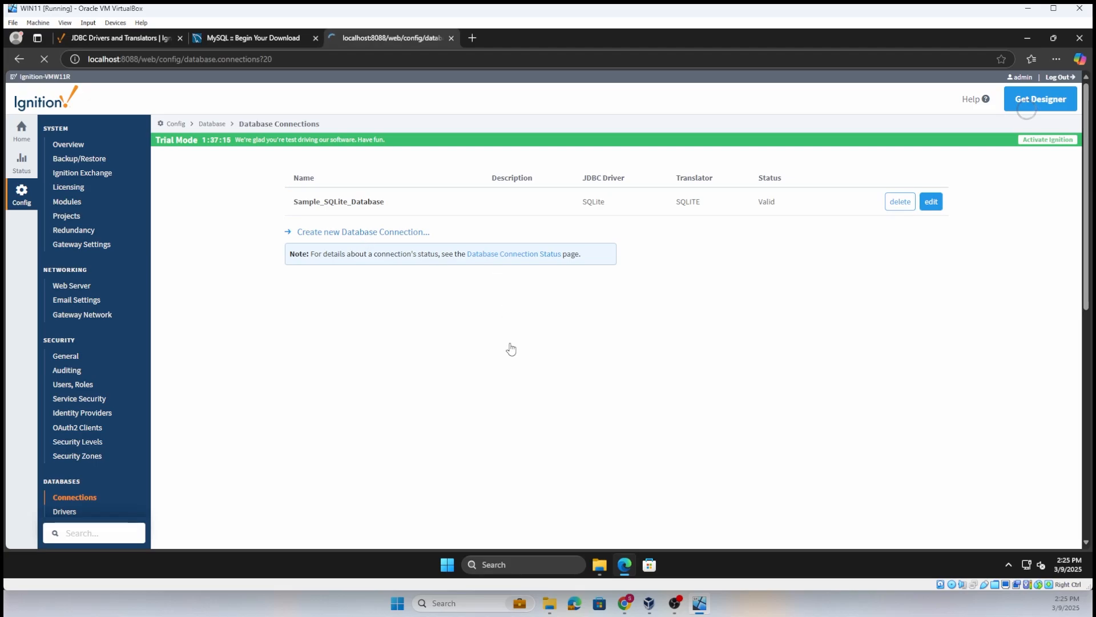
click(294, 302)
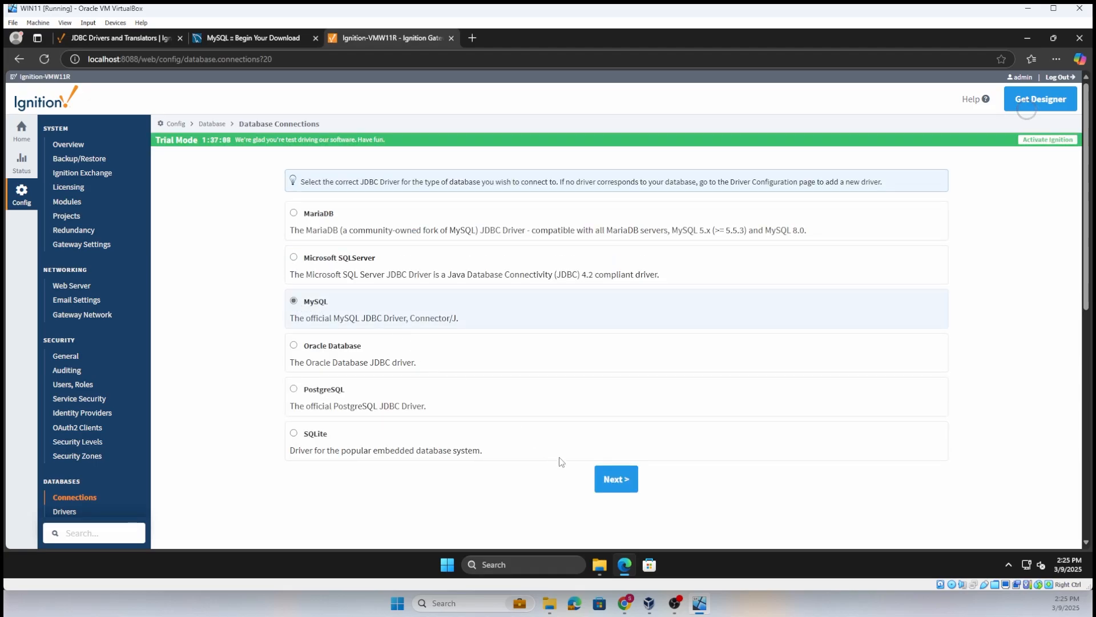
click(600, 483)
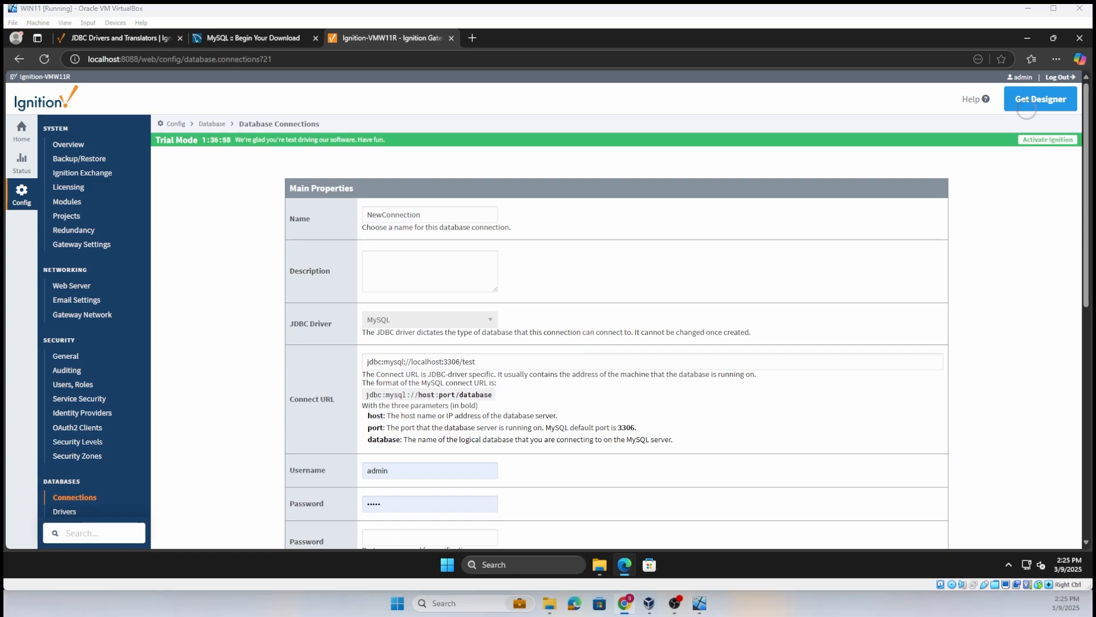
- Name the new database connection MySQL
double_click(364, 219)
text(M)
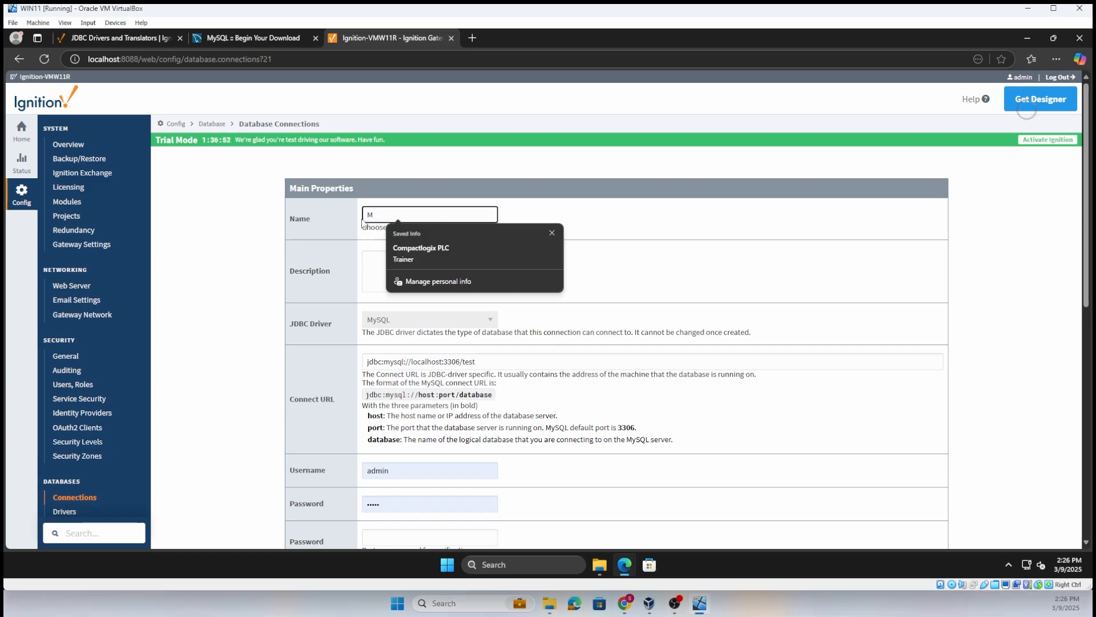
text(ySQL)
click(363, 224)
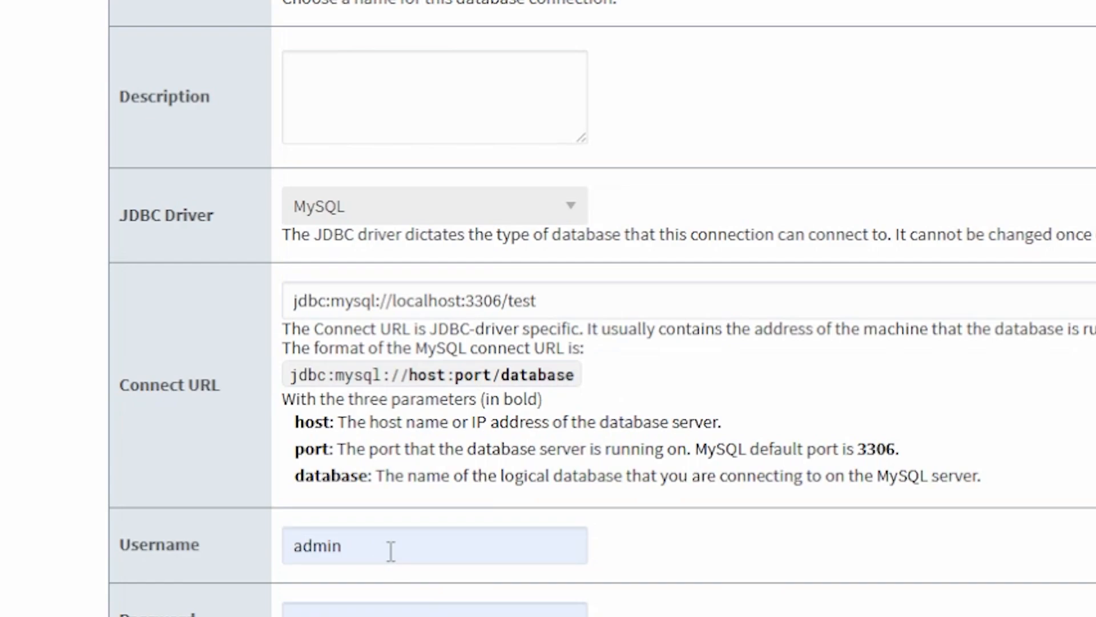
click(557, 302)
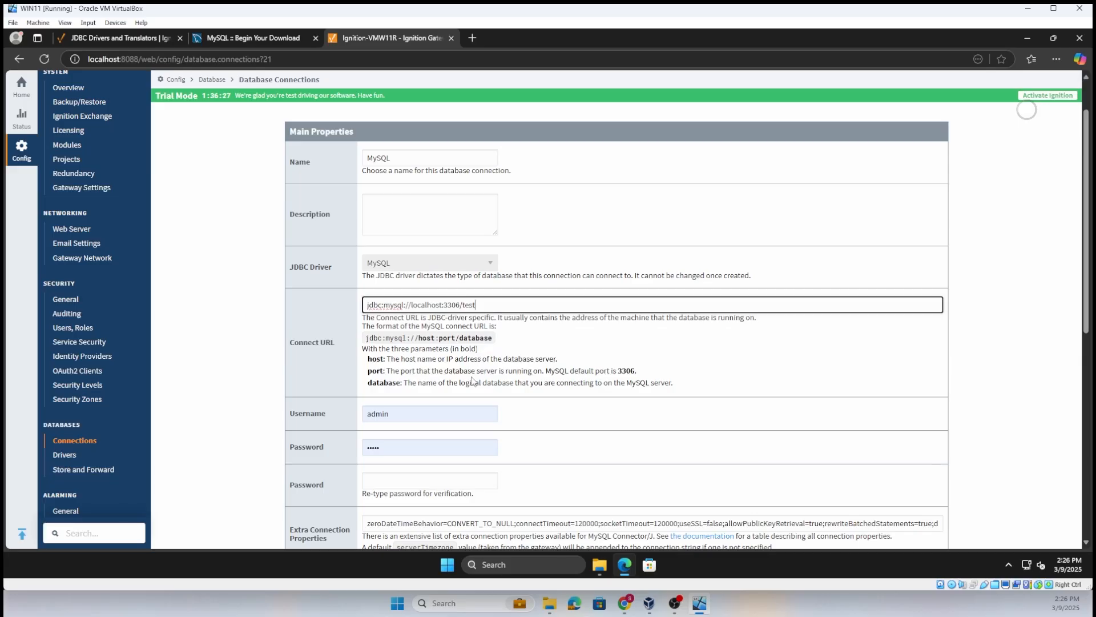
- Set the connection's username to root and enter the database password in both password fields
click(395, 415)
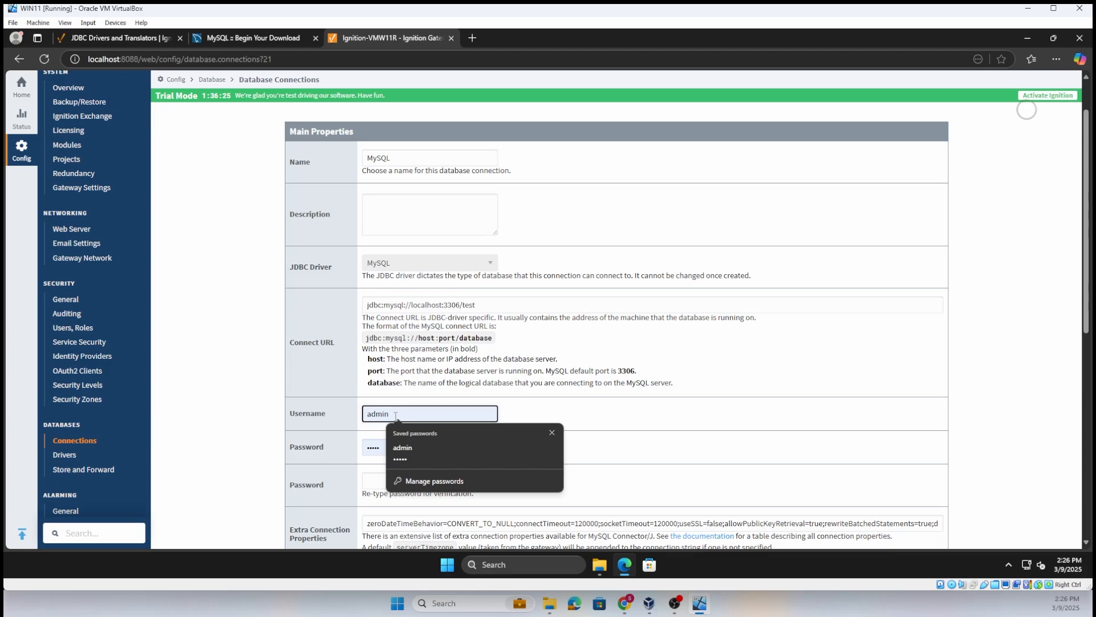
double_click(396, 415)
text(root)
key(Tab)
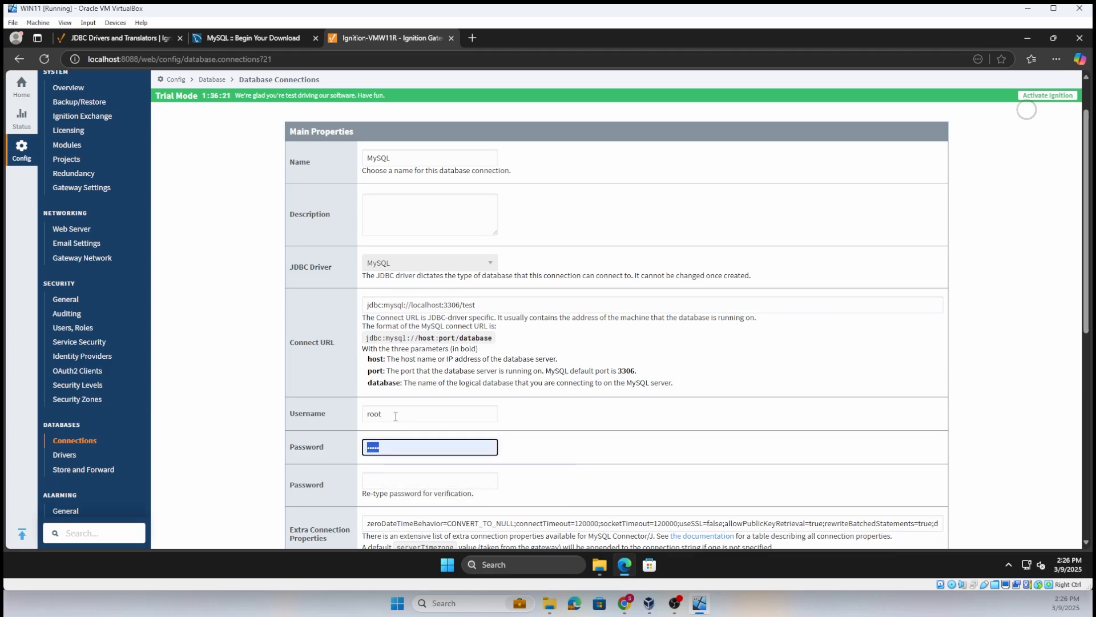
text(•••)
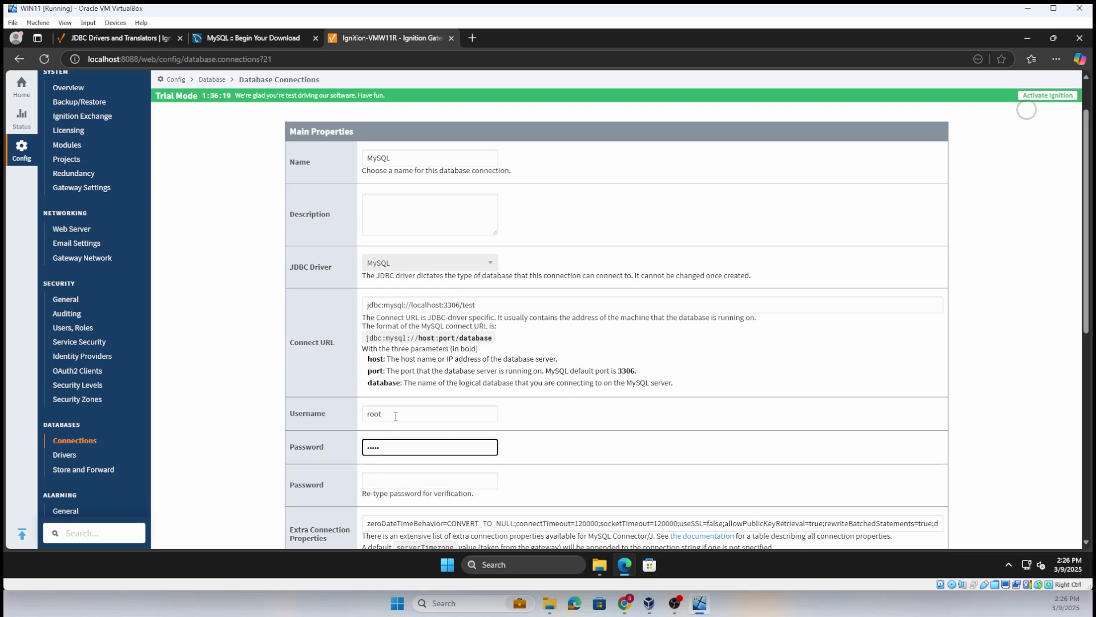
click(385, 479)
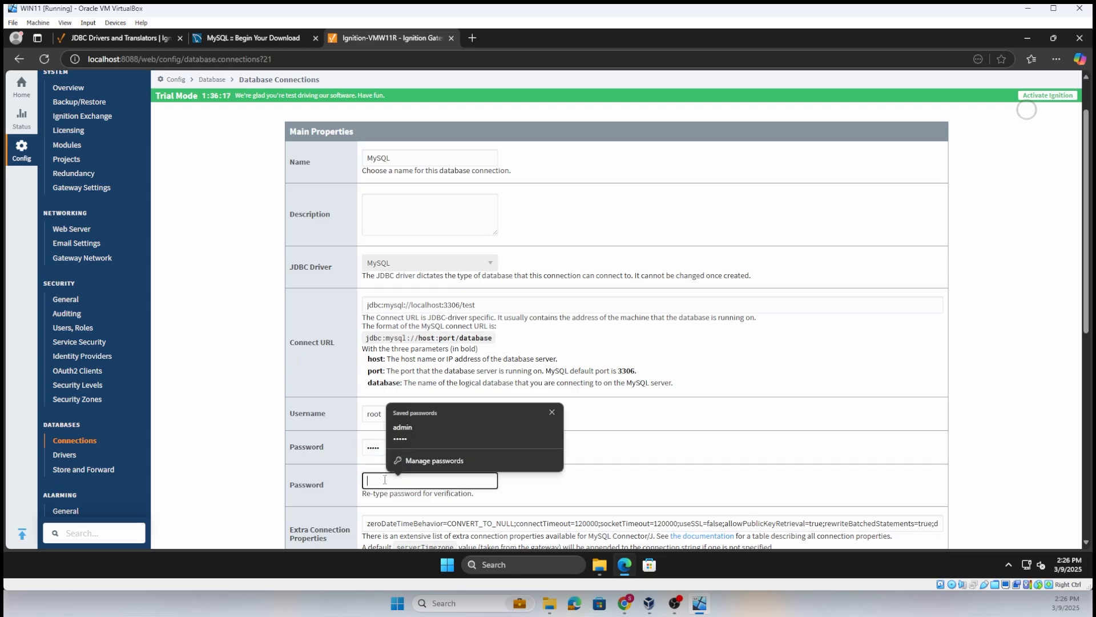
text(•••••)
- Examine the connection's extra properties, failover datasource options, failover mode, slow query threshold and validation timeout
scroll(702, 453, down, 2)
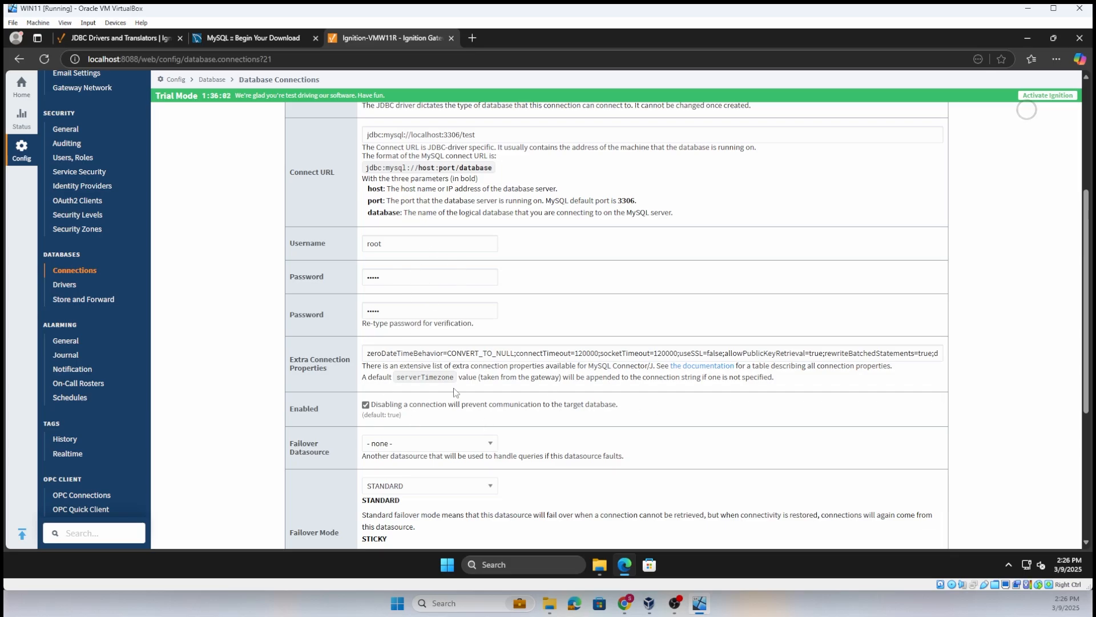
scroll(403, 453, down, 1)
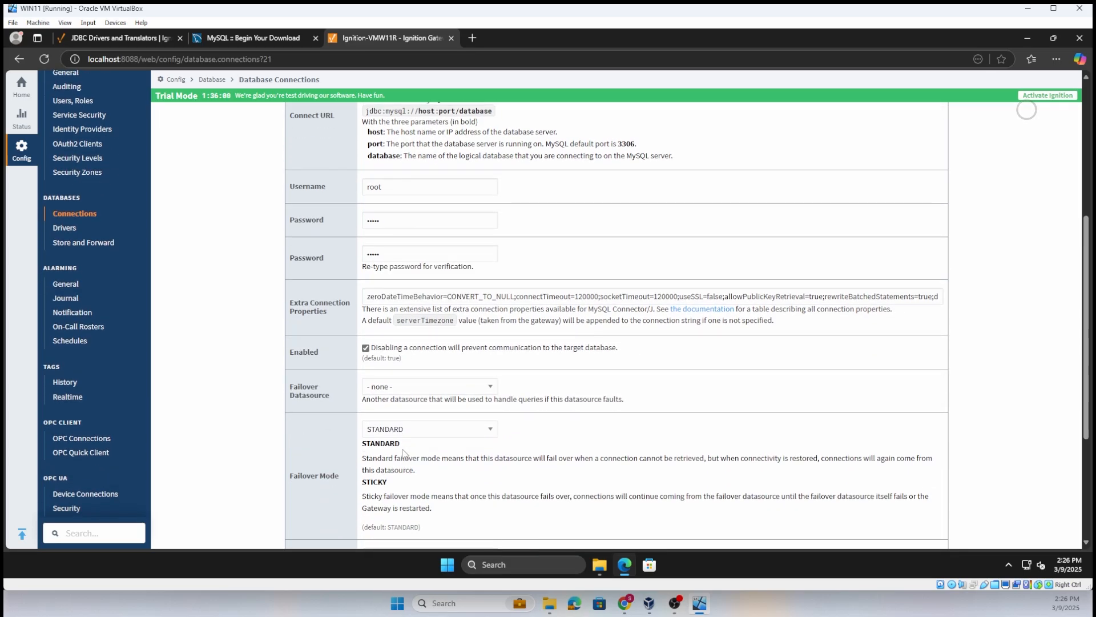
scroll(448, 426, down, 1)
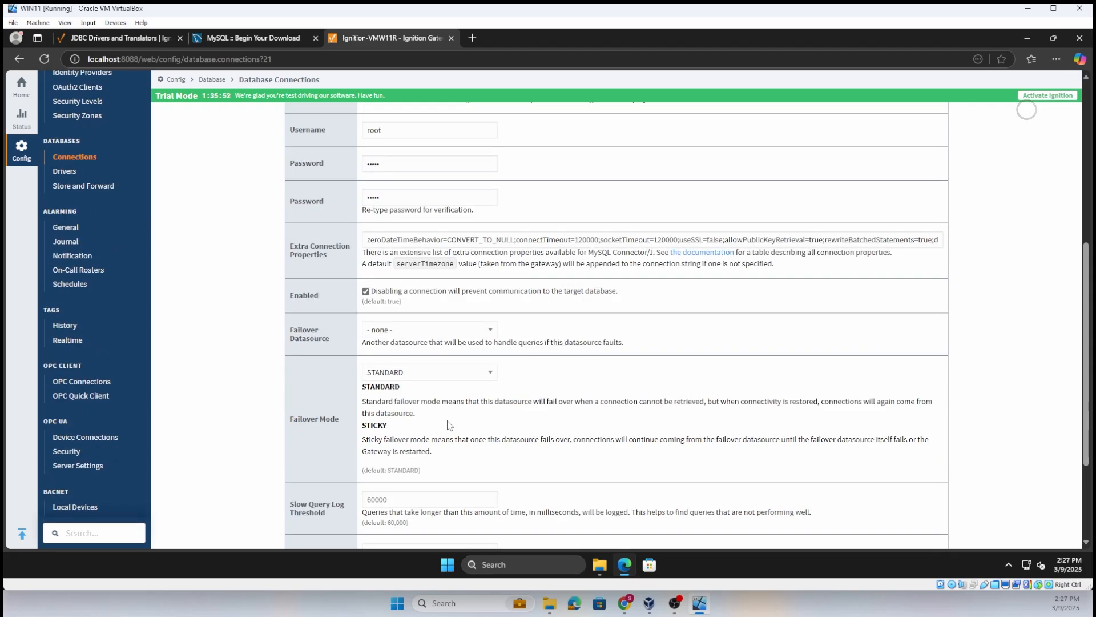
scroll(466, 394, down, 1)
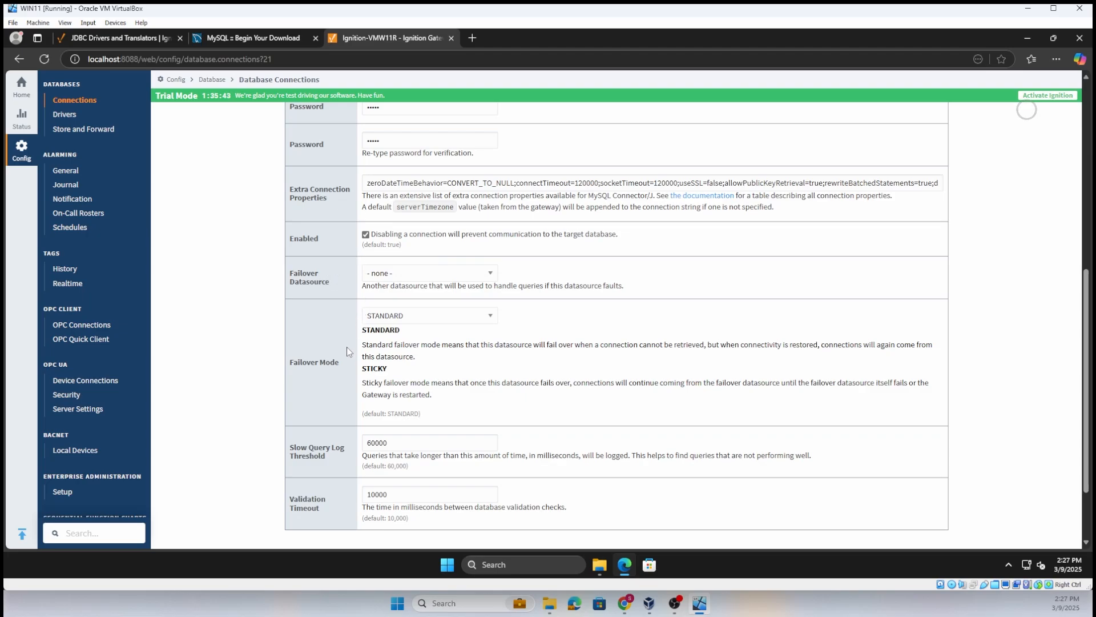
scroll(345, 387, down, 2)
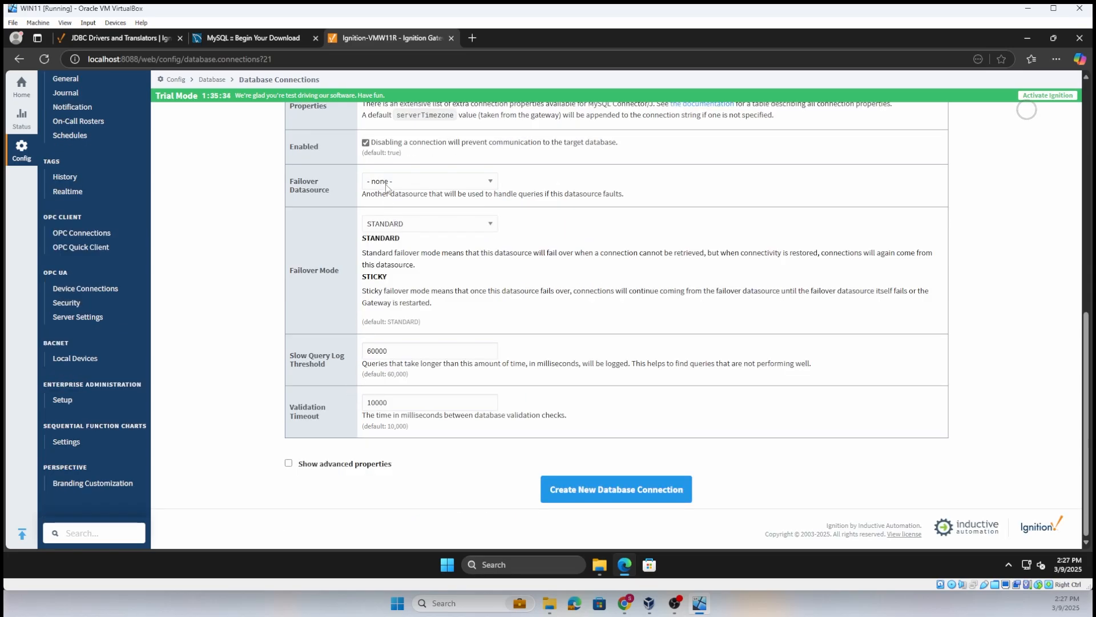
click(386, 182)
click(387, 183)
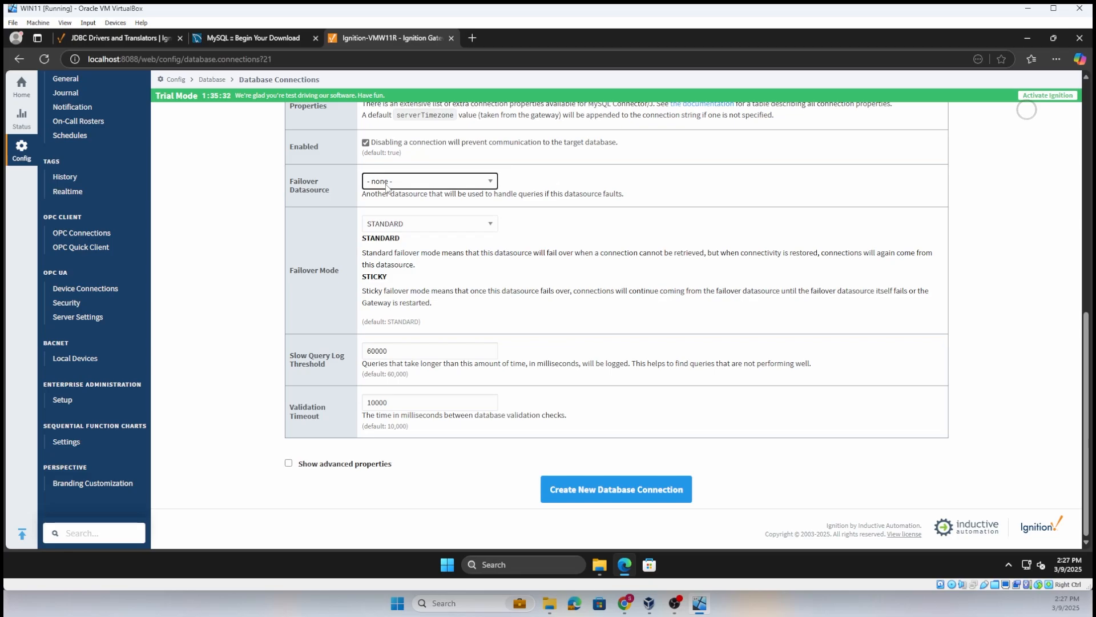
click(387, 182)
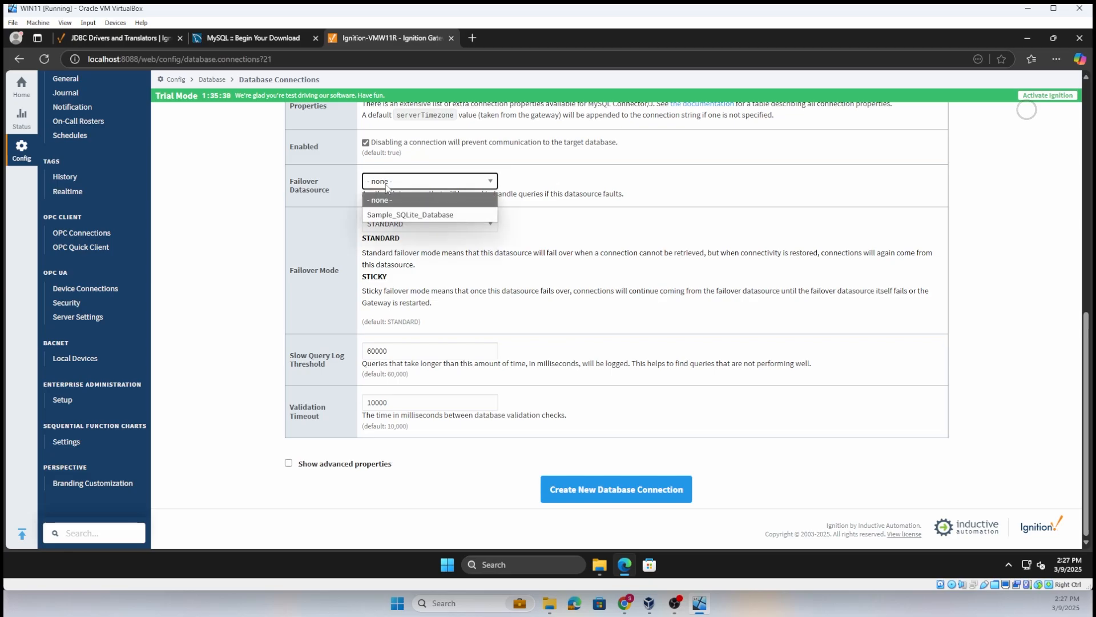
click(386, 185)
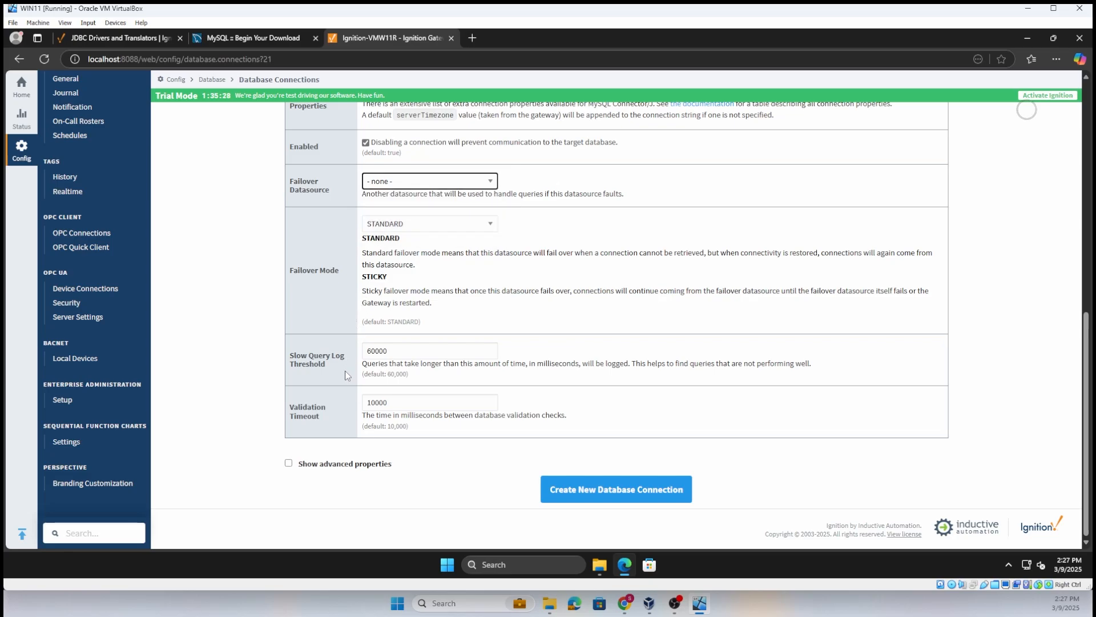
- Show the connection's advanced properties and review the SQL compatibility, connection pooling, testing and initialization settings
click(288, 464)
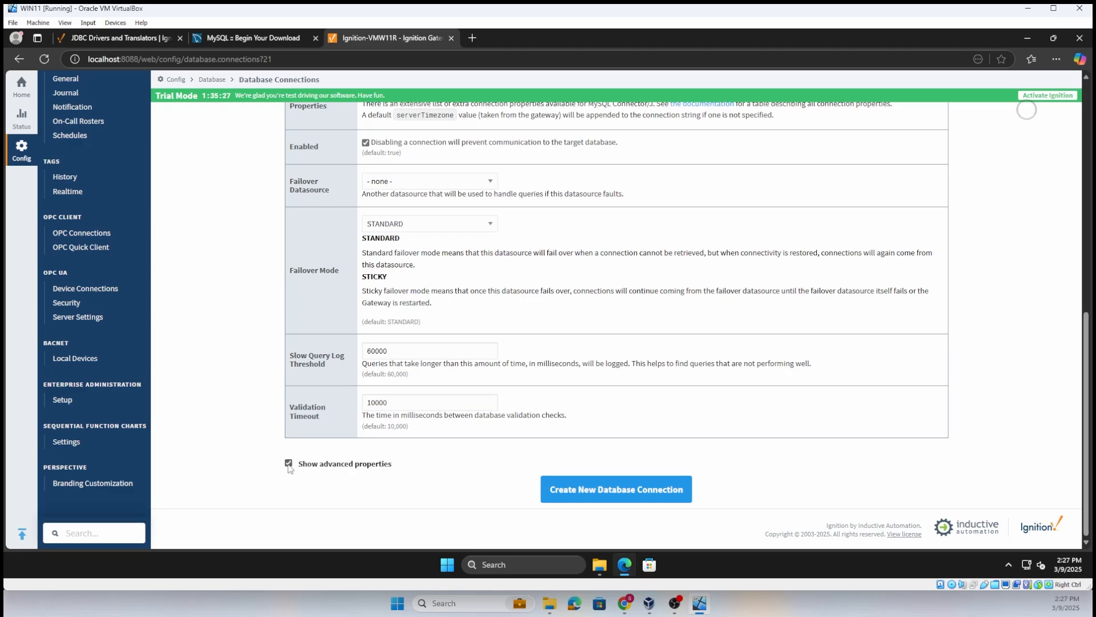
scroll(618, 414, down, 4)
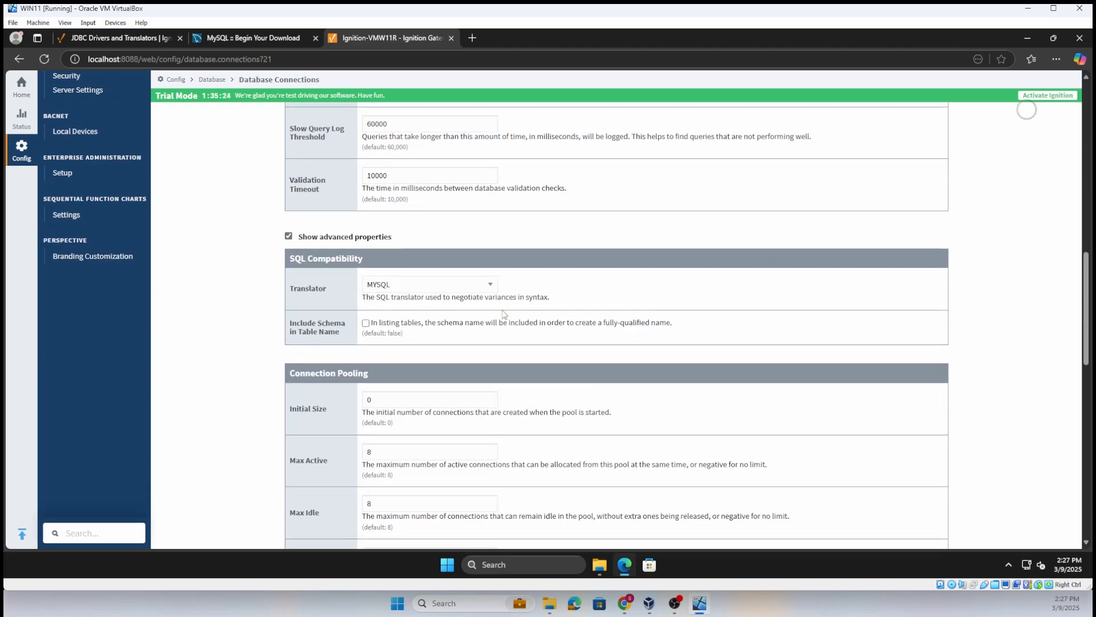
scroll(463, 354, down, 2)
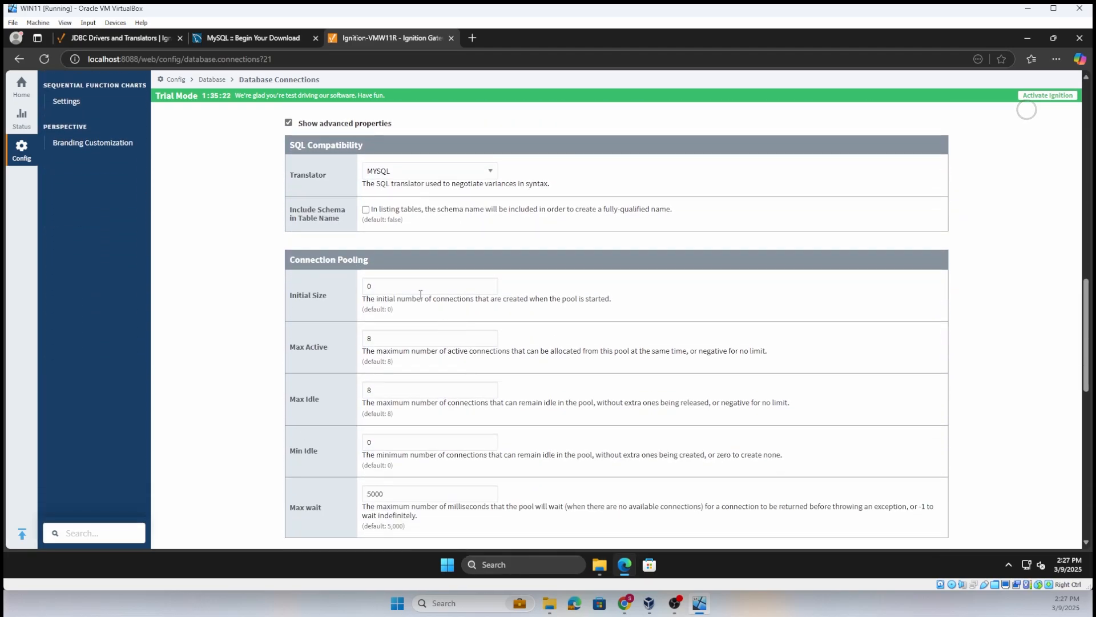
scroll(414, 294, down, 1)
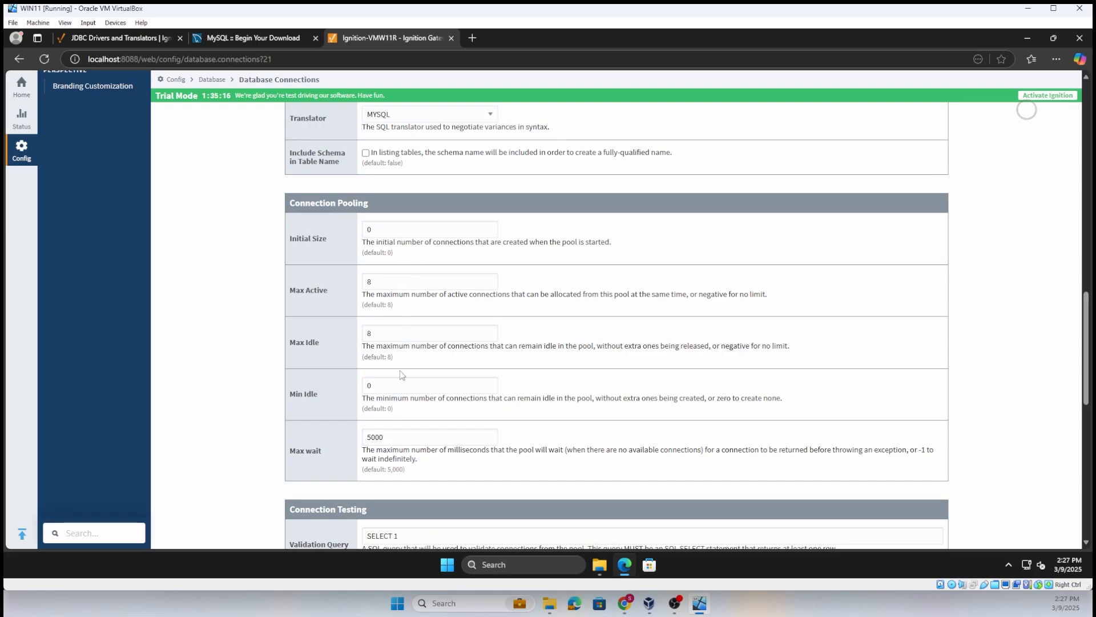
scroll(404, 376, down, 3)
scroll(411, 375, down, 1)
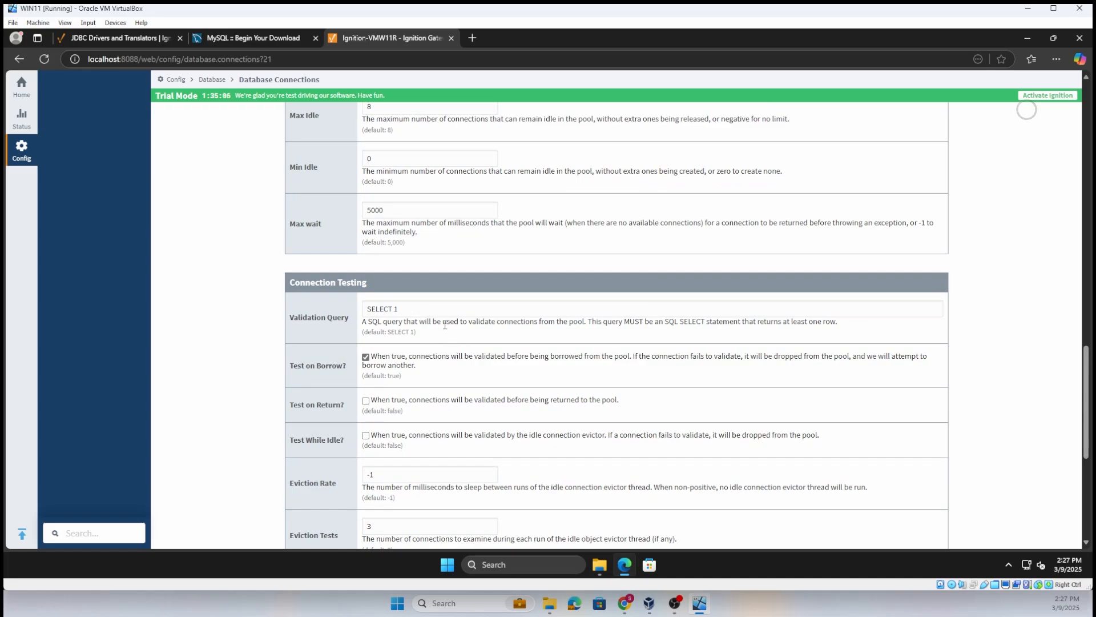
scroll(445, 325, down, 5)
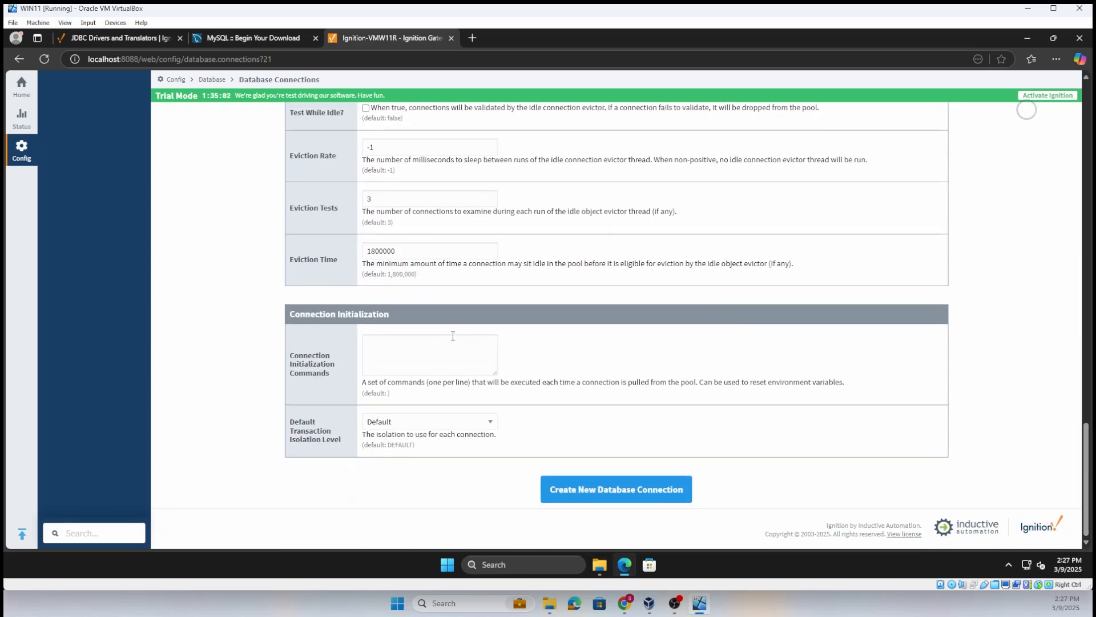
- Create the new MySQL database connection with the entered settings and open it for editing
click(599, 497)
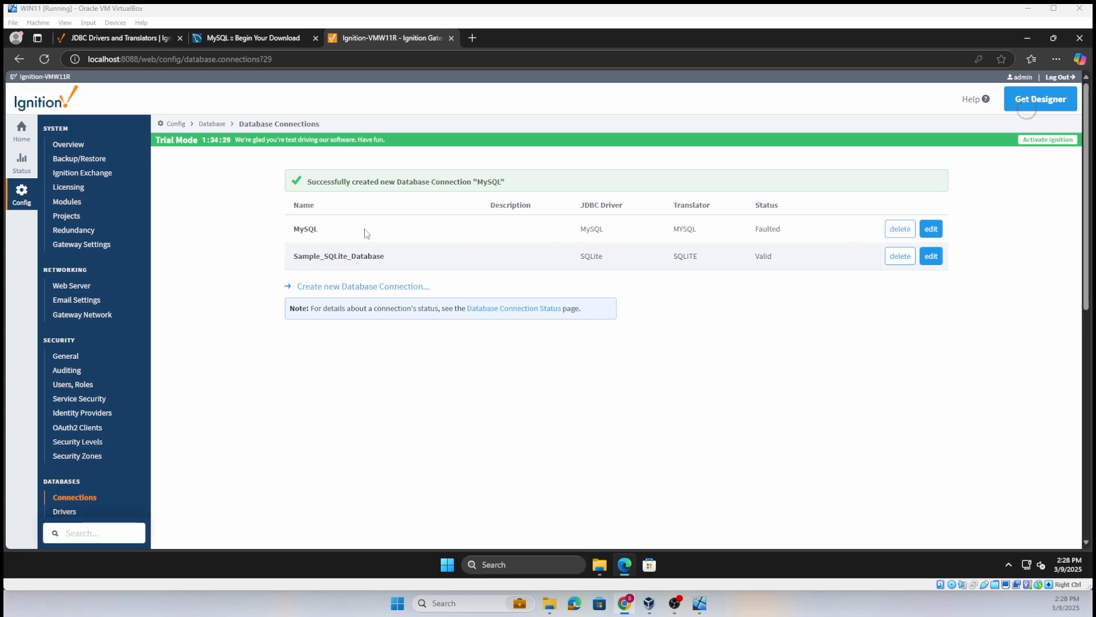
click(935, 228)
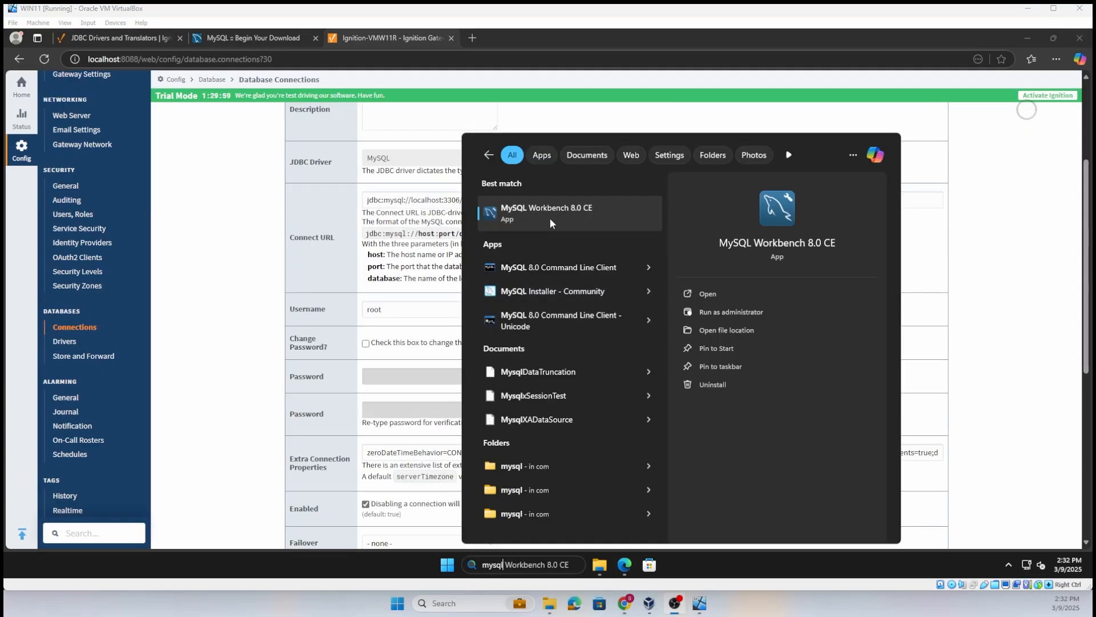
- Switch to MySQL Workbench and start connecting to Local instance MySQL80
click(550, 219)
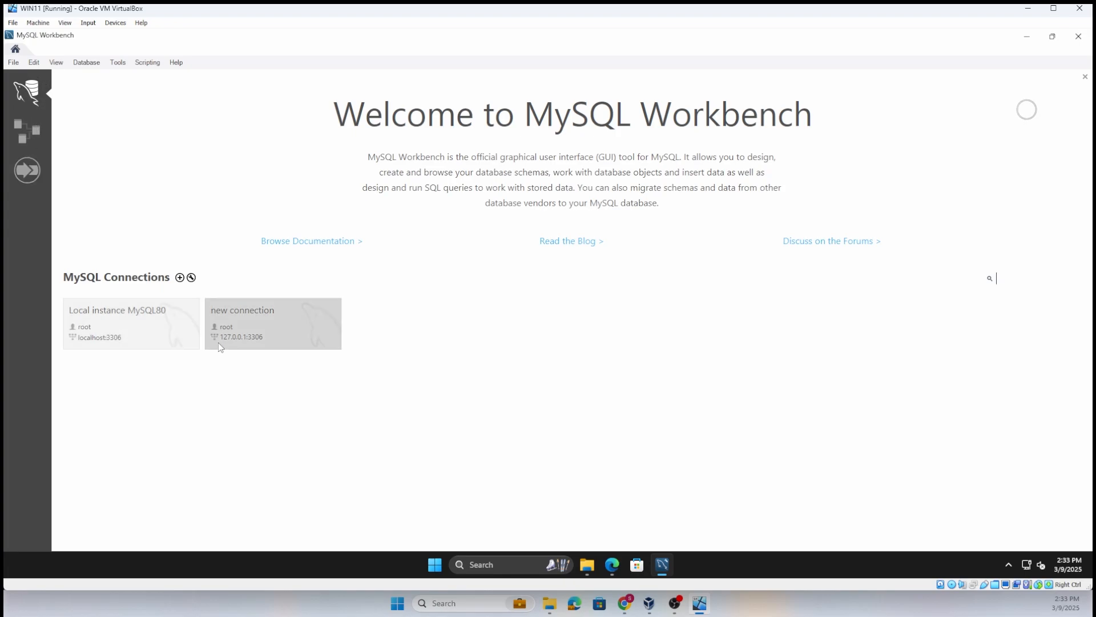
click(32, 134)
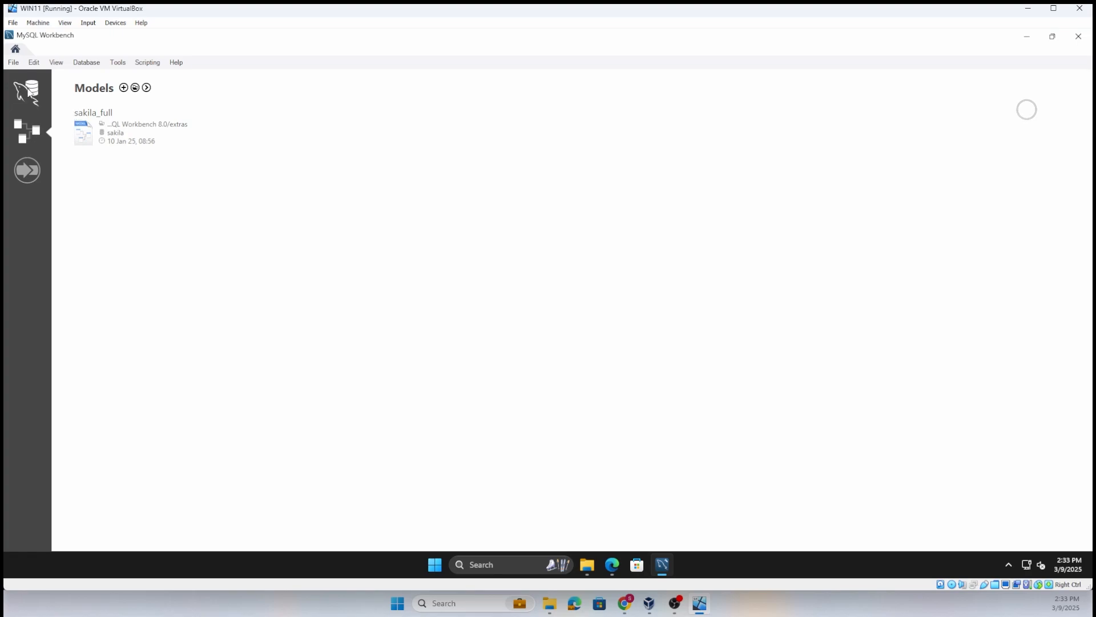
click(32, 83)
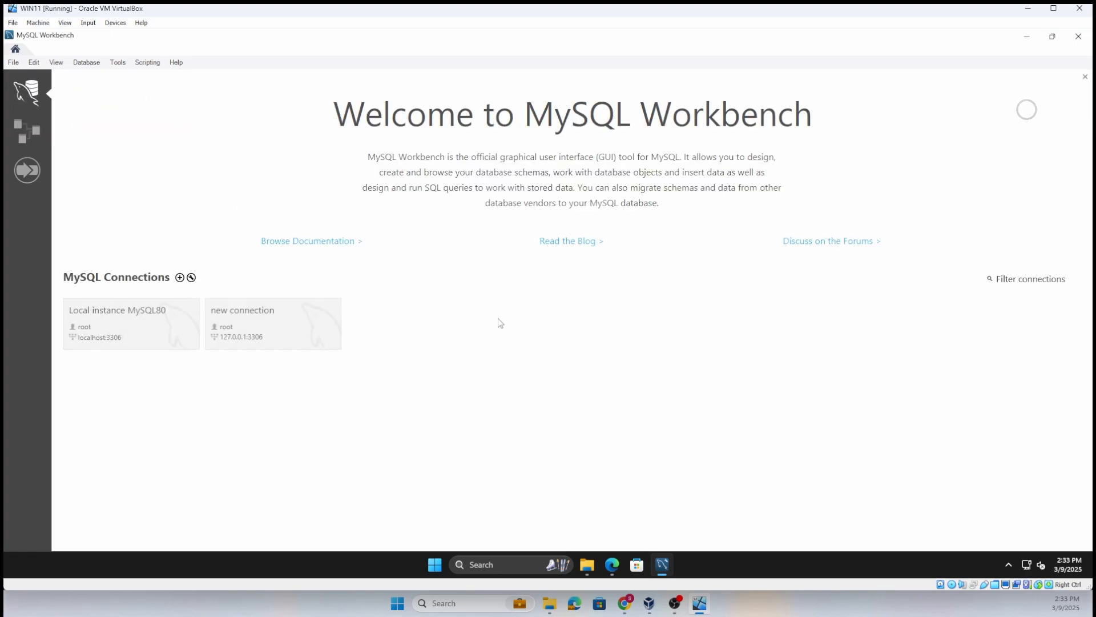
click(152, 340)
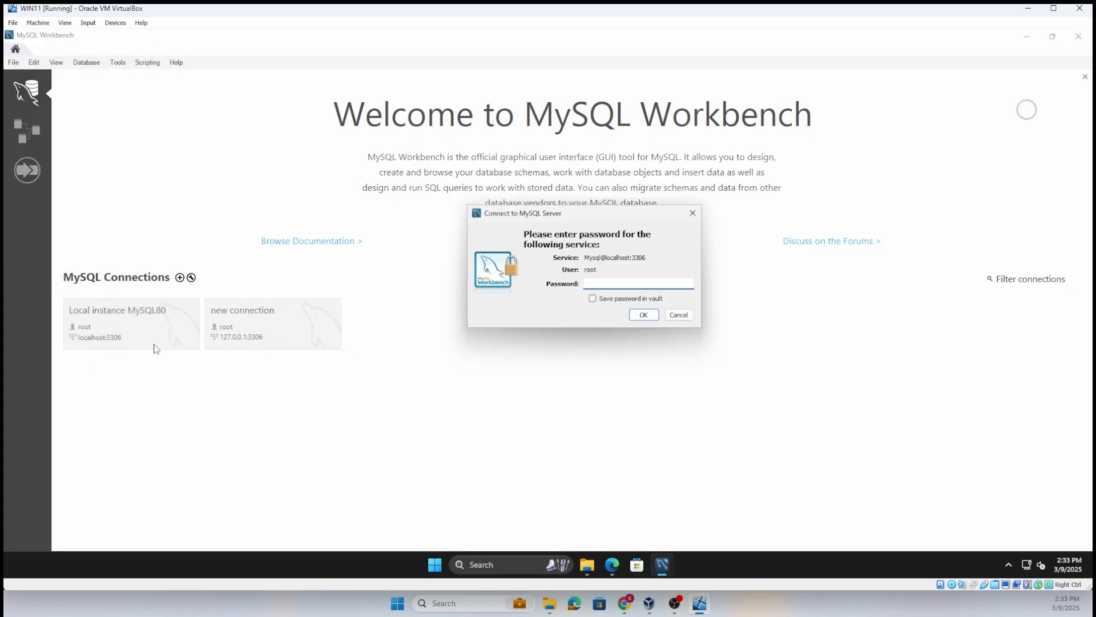
- Switch to the Ignition Gateway page in the browser and check the MySQL connection's Connect URL against the server in MySQL Workbench
click(614, 569)
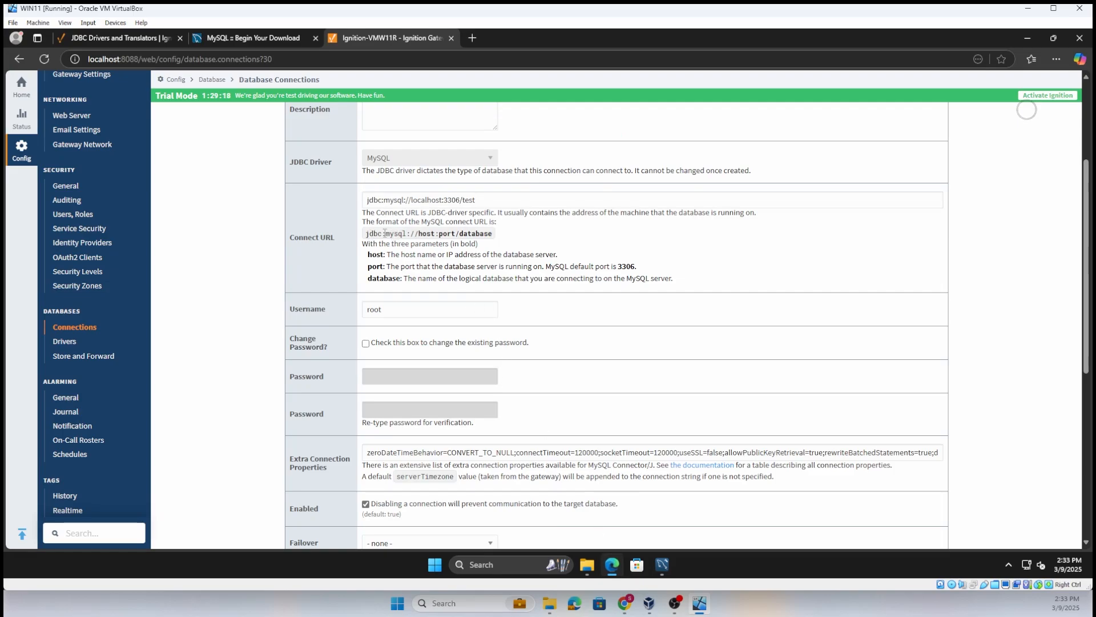
drag(369, 203, 497, 201)
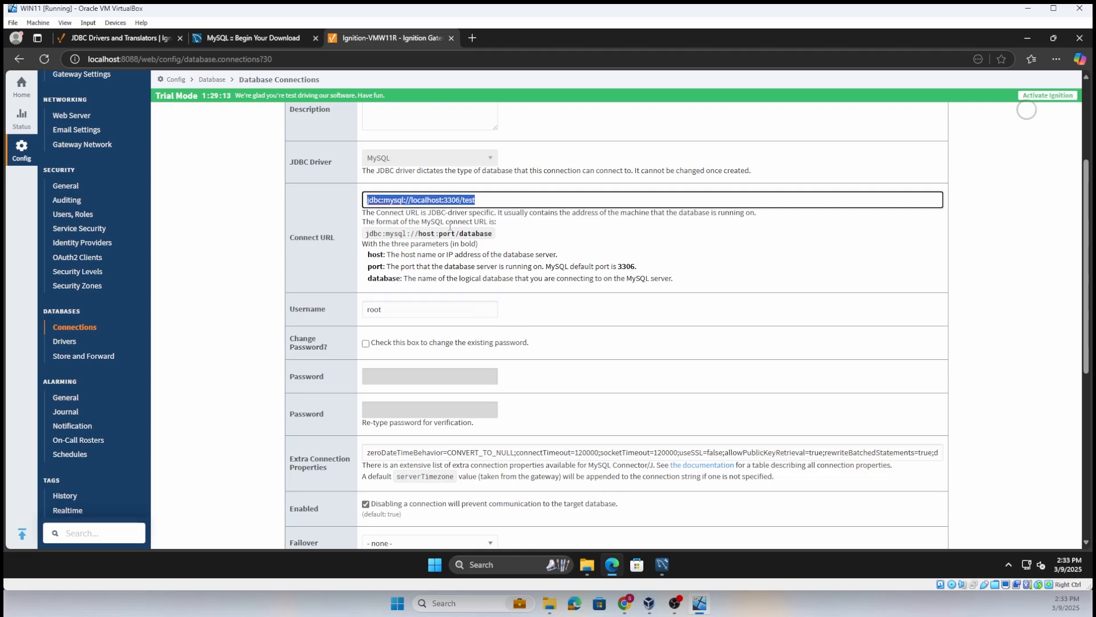
drag(508, 39, 684, 166)
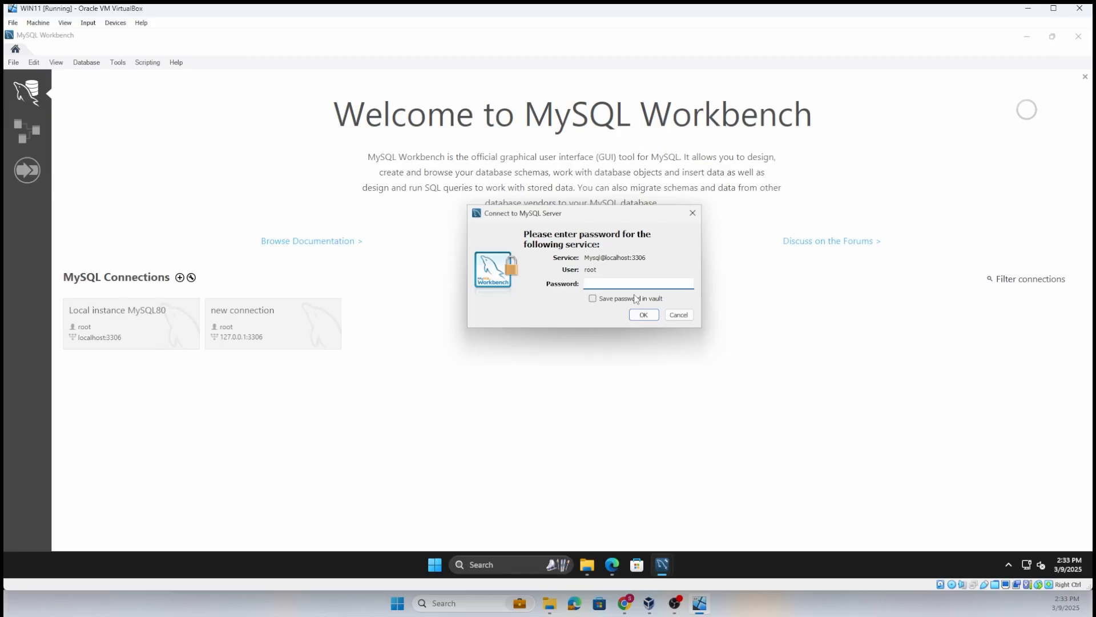
- Enter the root password to connect to the local MySQL server, and select the world schema among the available schemas
text(12345)
key(Return)
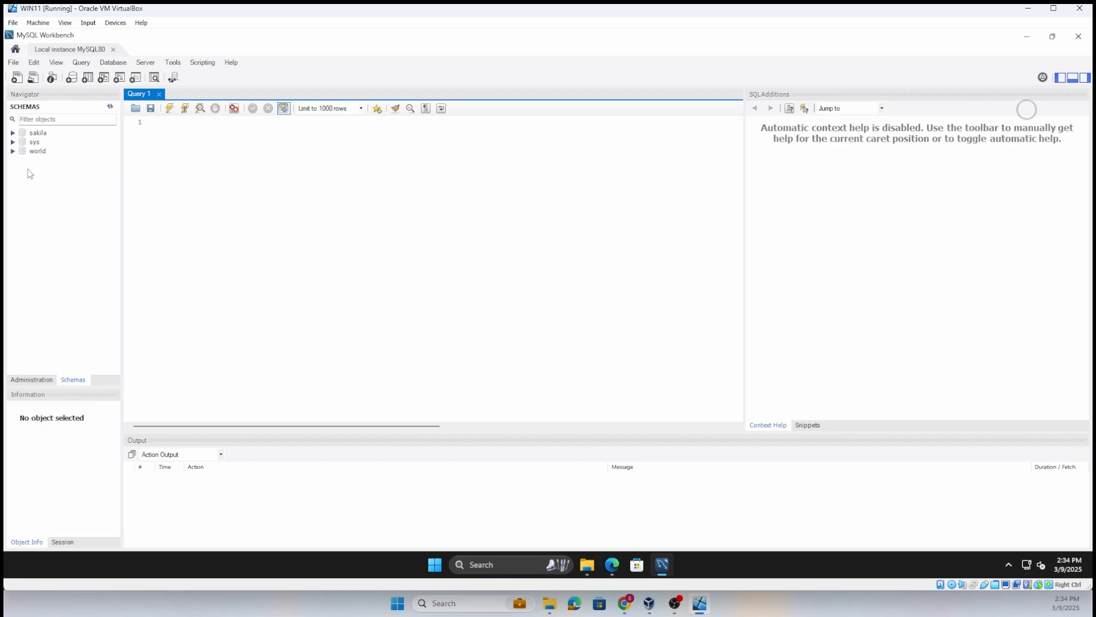
click(35, 135)
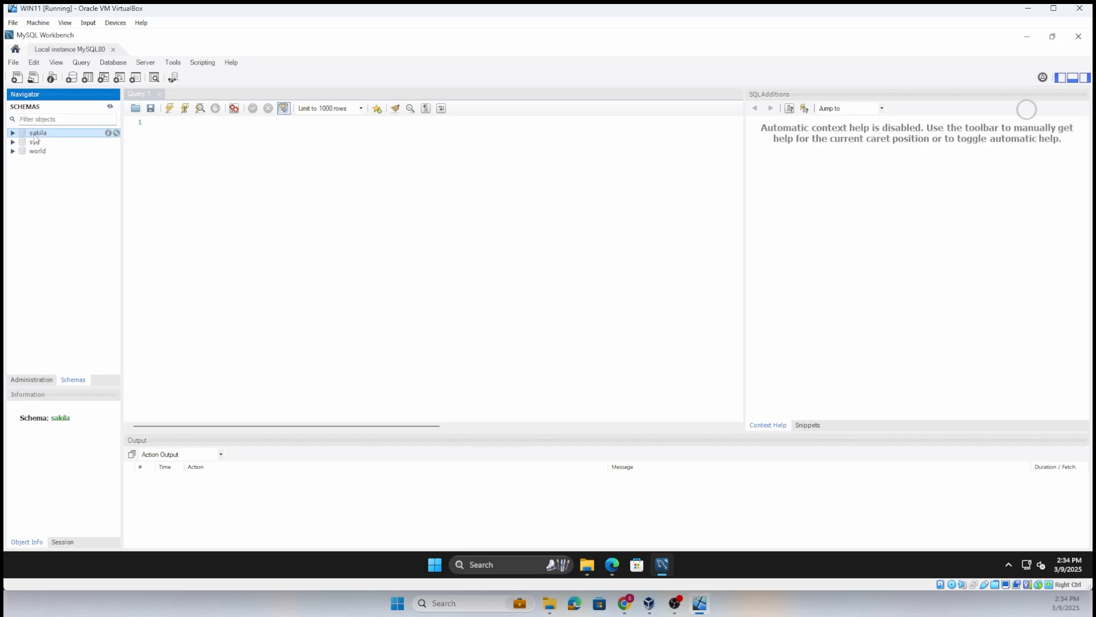
click(35, 153)
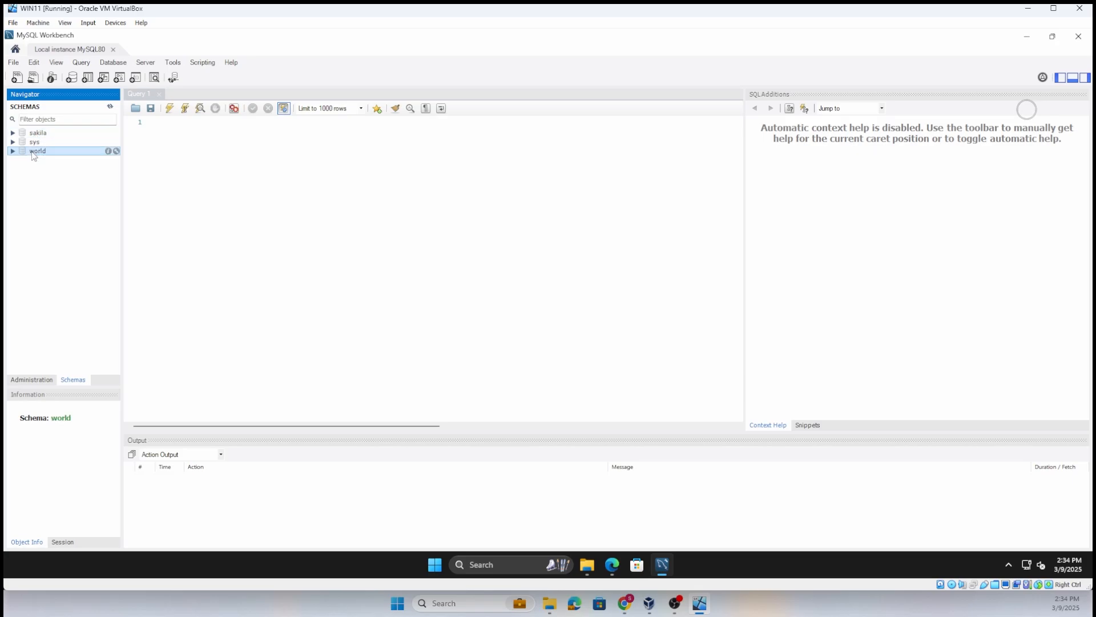
- Switch back to the Ignition Gateway page, set the database name in the MySQL connection's Connect URL to world, and save the changes
click(1028, 8)
click(700, 603)
click(613, 565)
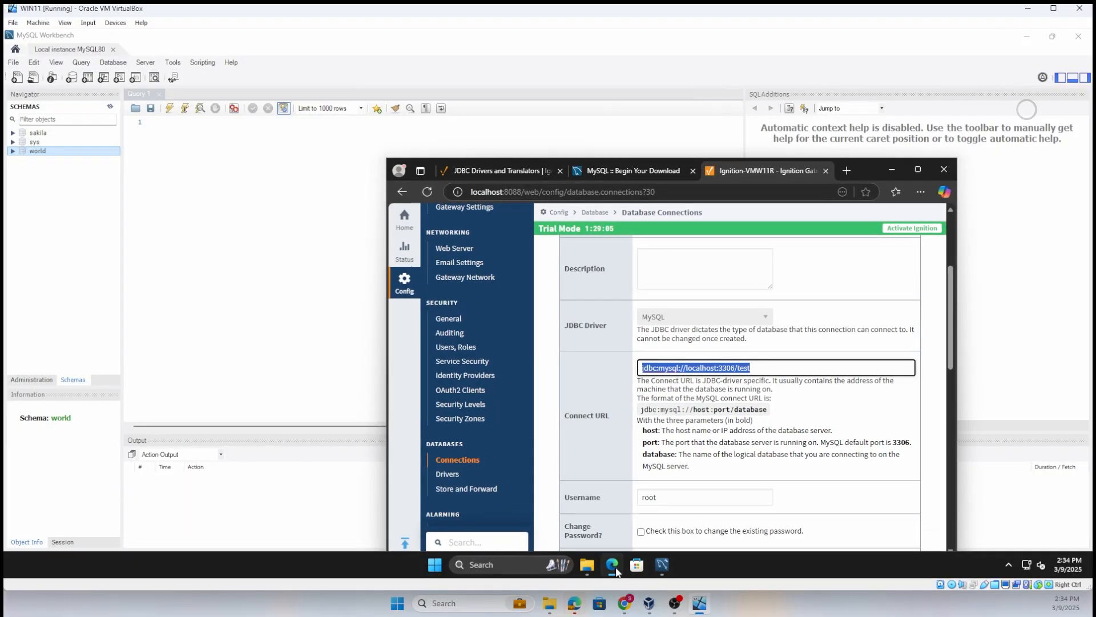
click(917, 170)
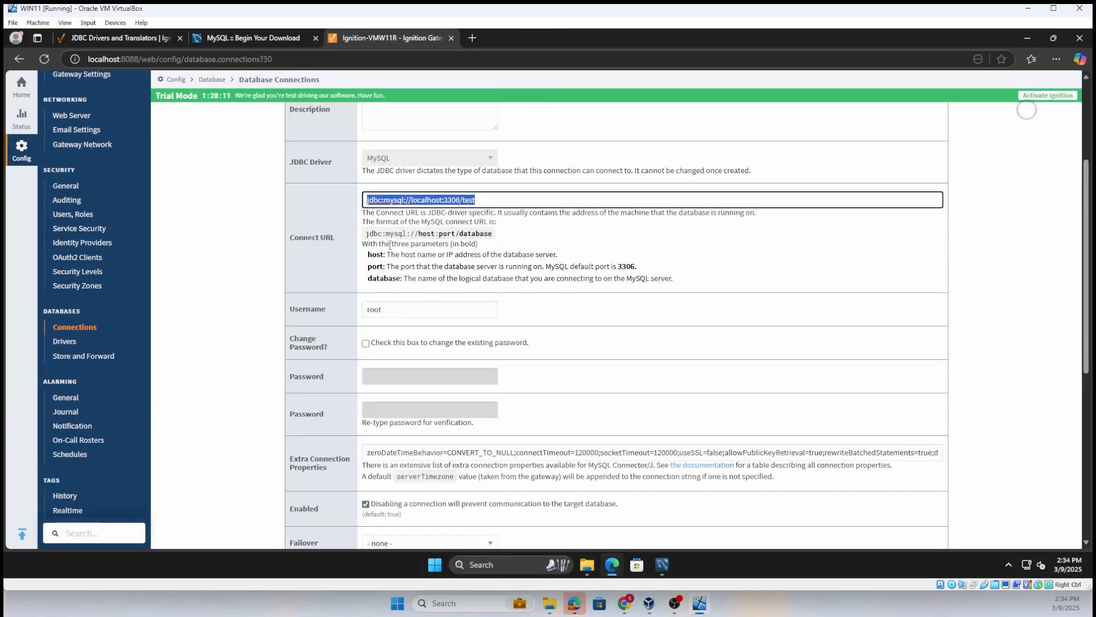
click(488, 201)
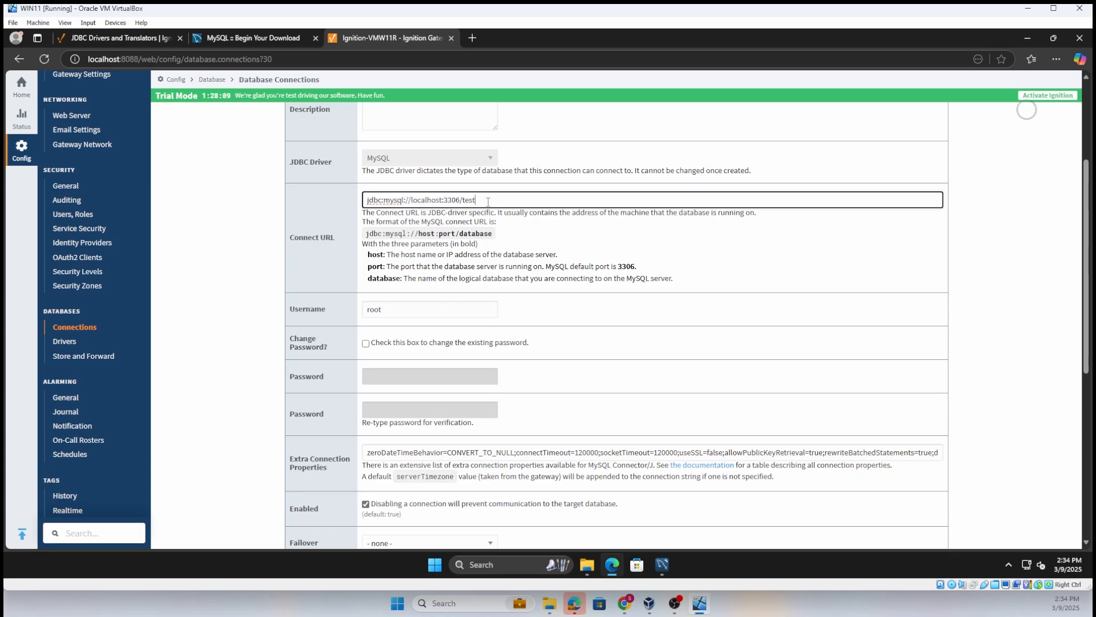
key(BackSpace)
text(world)
click(705, 360)
scroll(706, 361, down, 6)
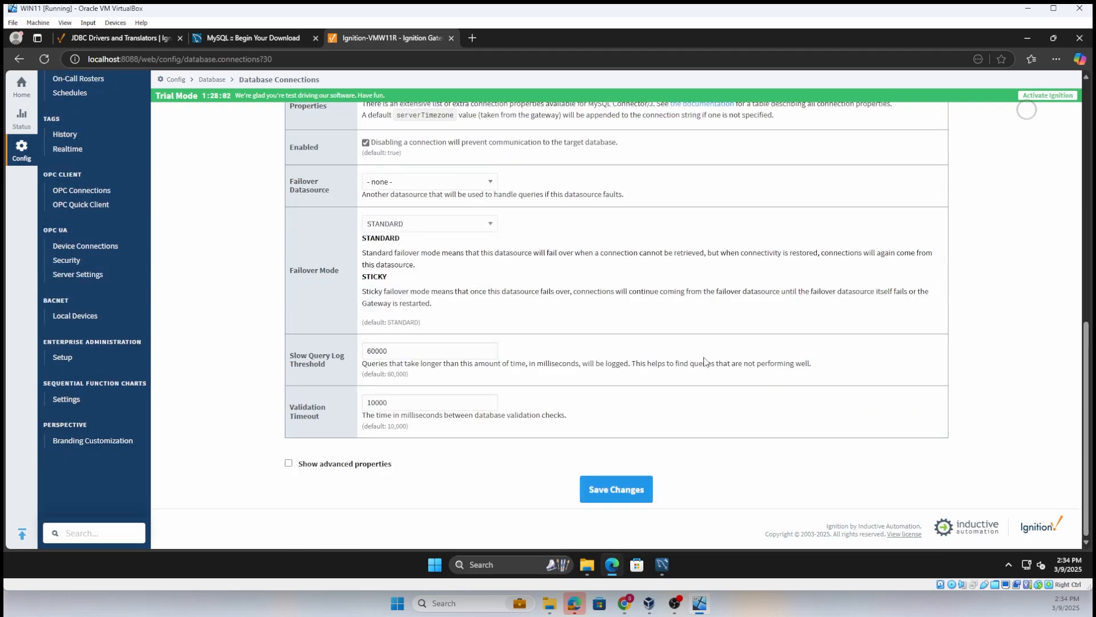
click(619, 486)
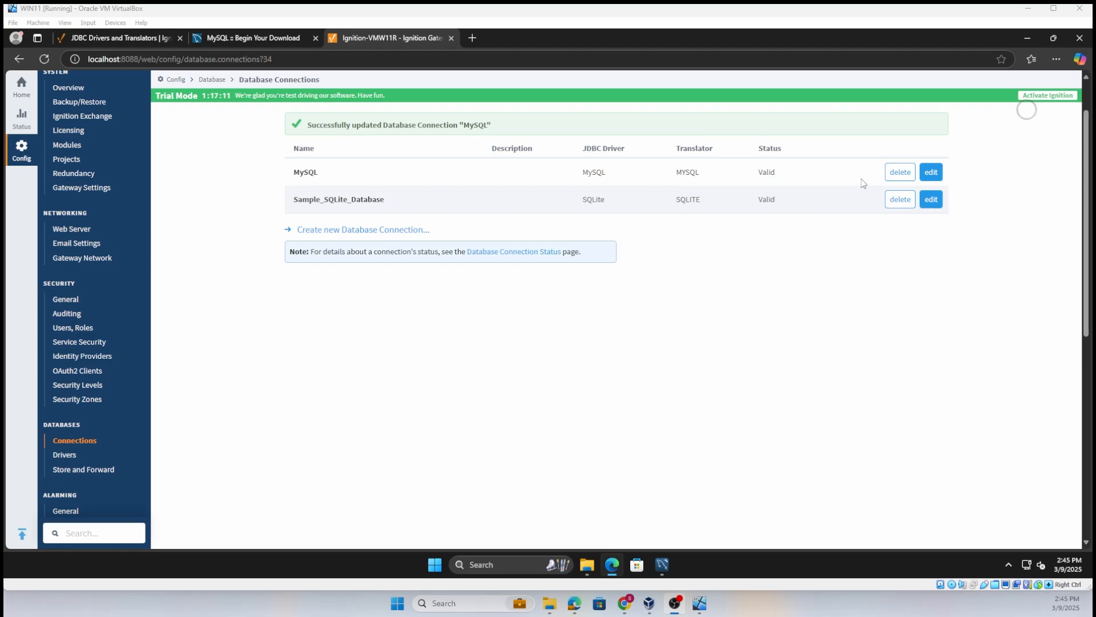
- Check the MySQL driver's status in the JDBC driver list and return to the database connections
click(80, 460)
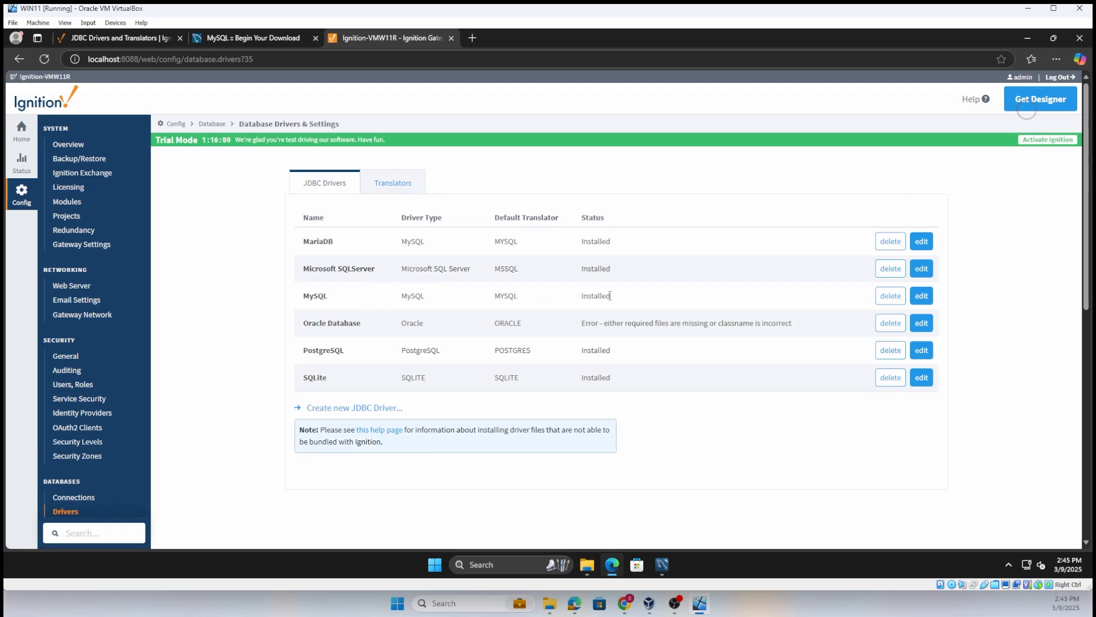
click(67, 503)
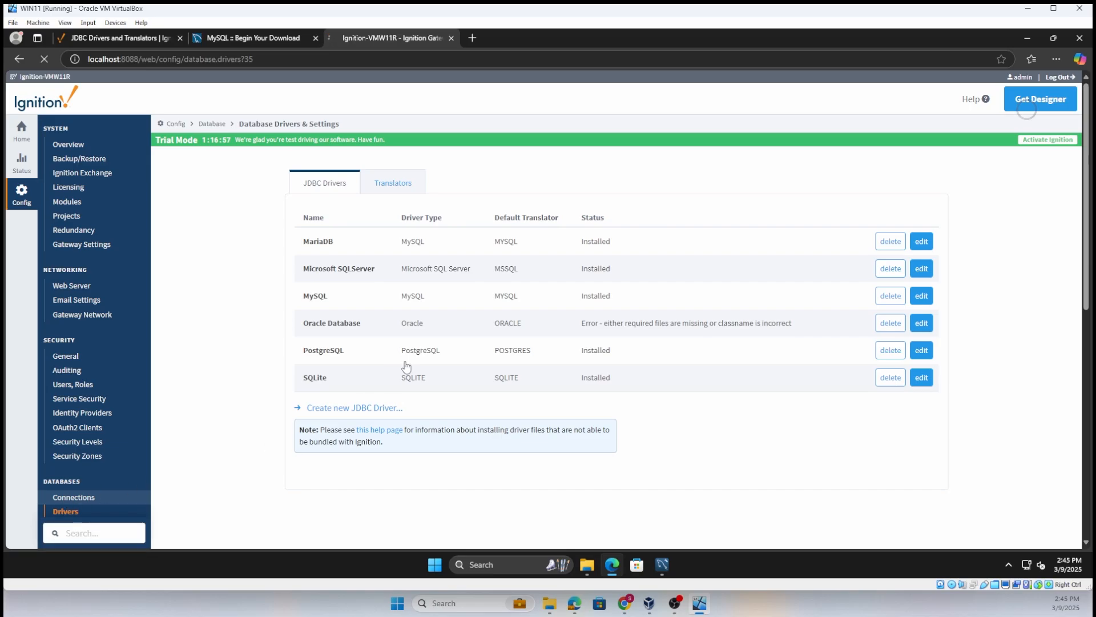